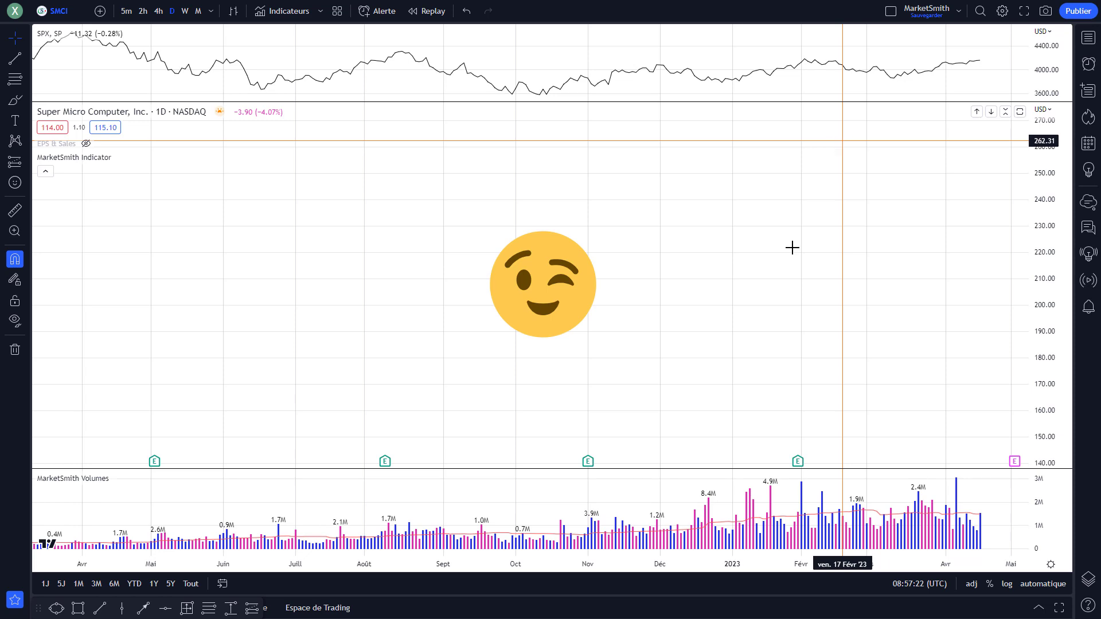
Select the wink emoji sticker in the middle of the SMCI chart
{"action": "left_click", "coordinate": [584, 252]}
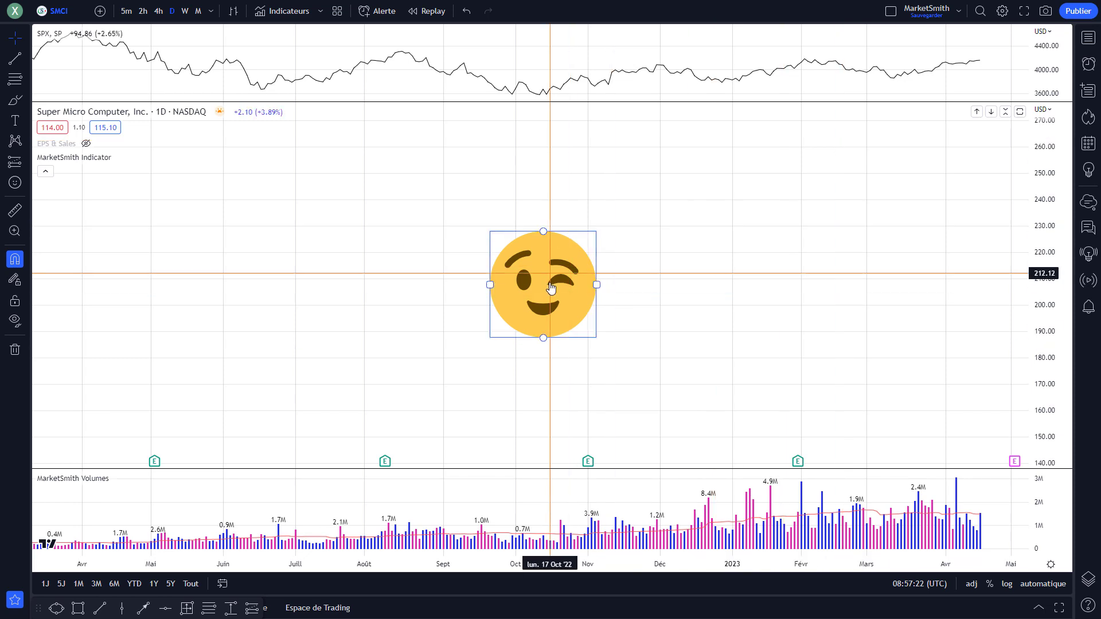
Delete the wink emoji, center the SMCI price bars, and unhide the EPS & Sales table
{"action": "key", "text": "Delete"}
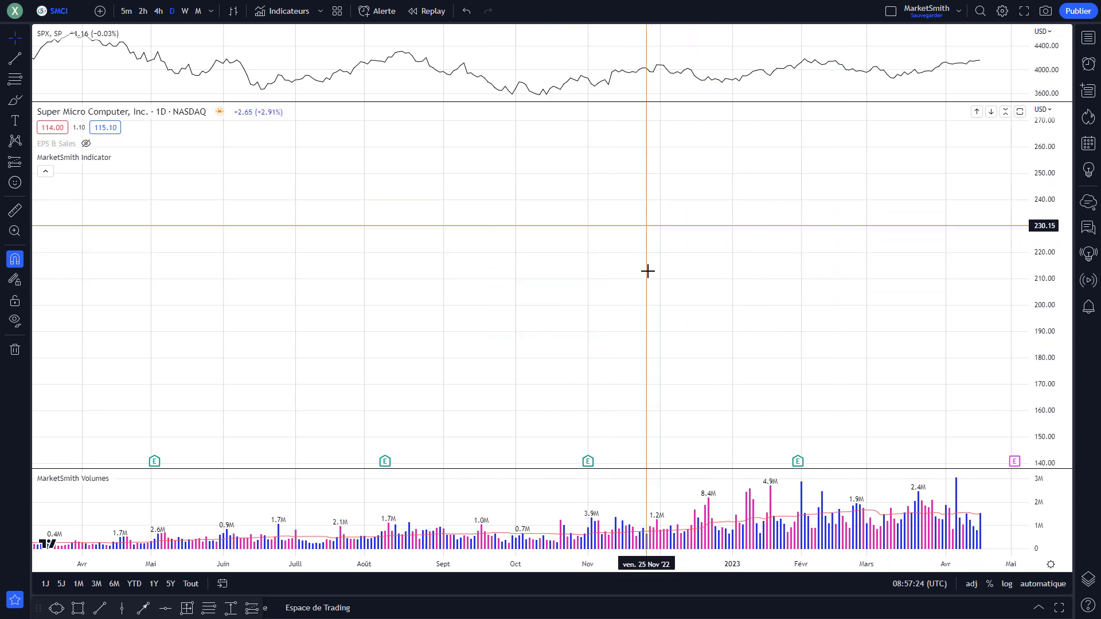
{"action": "left_click_drag", "start_coordinate": [646, 243], "coordinate": [695, 153]}
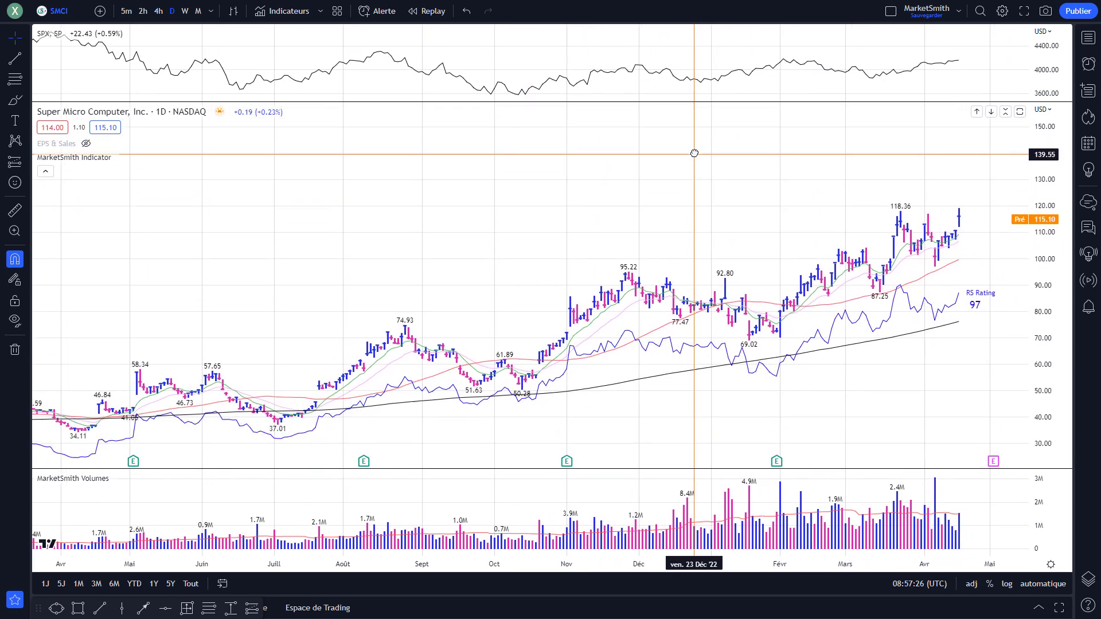
{"action": "left_click_drag", "start_coordinate": [855, 393], "coordinate": [897, 376]}
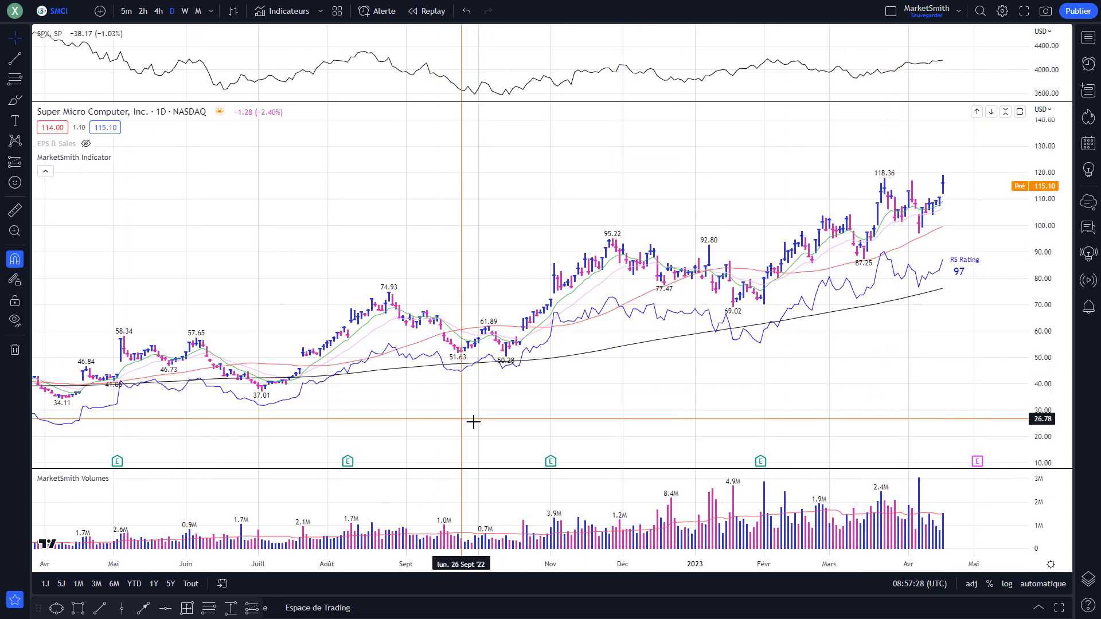
{"action": "left_click", "coordinate": [86, 143]}
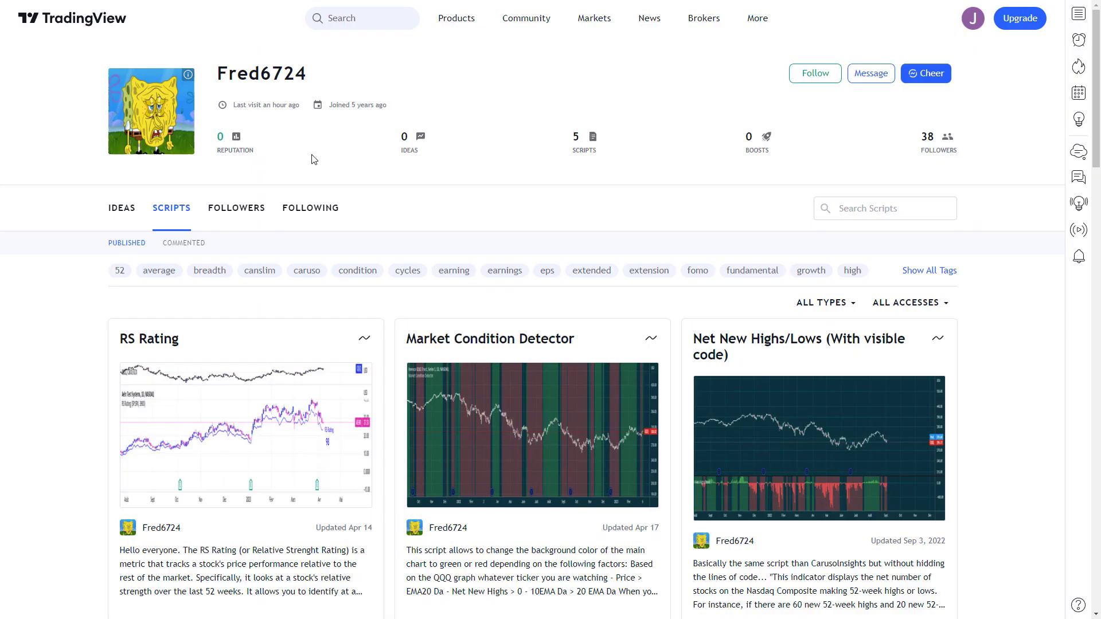
{"action": "scroll", "coordinate": [1030, 234], "scroll_direction": "down", "scroll_amount": 3}
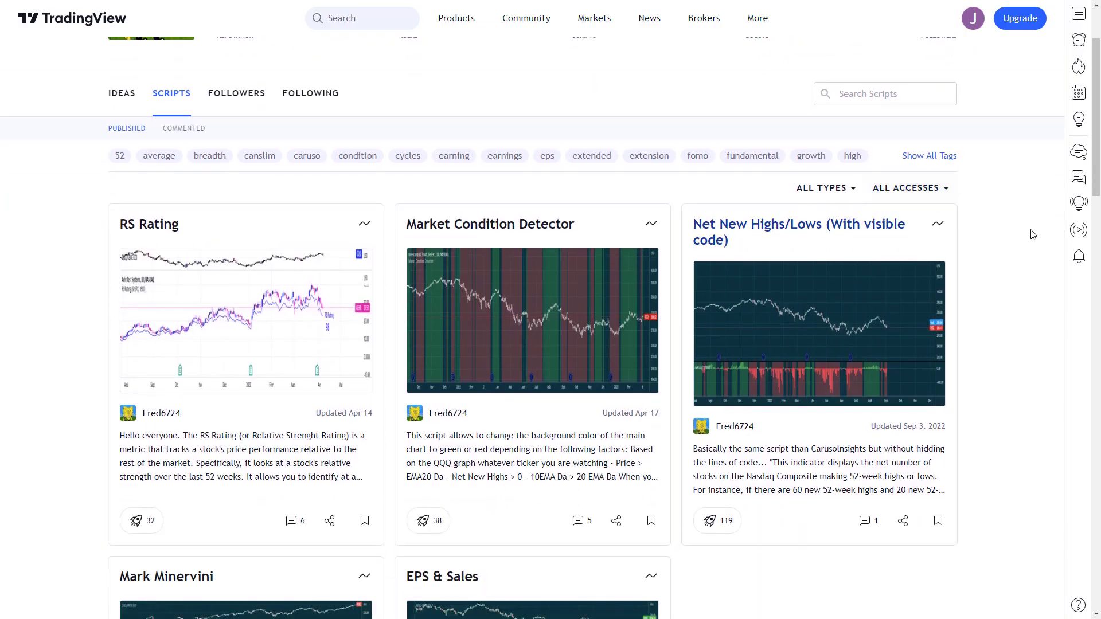
Scroll the author's Scripts tab to view the RS Rating and EPS & Sales cards
{"action": "scroll", "coordinate": [645, 235], "scroll_direction": "down", "scroll_amount": 3}
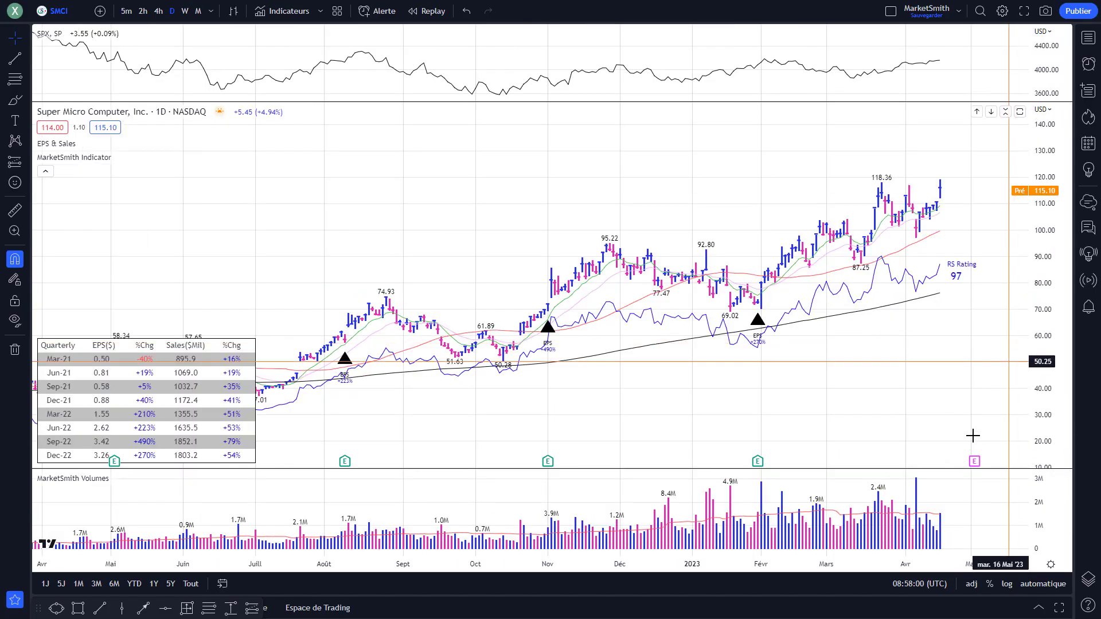
Select the SMCI price series and zoom the chart to Jan–Apr 2023 so bars appear wide
{"action": "left_click", "coordinate": [892, 208]}
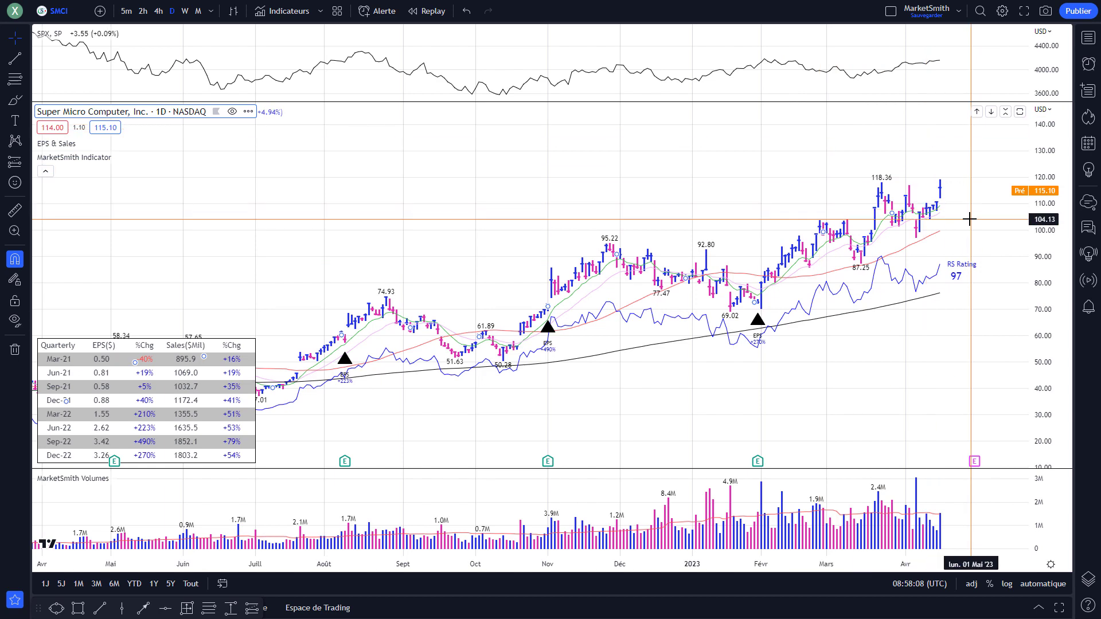
{"action": "scroll", "coordinate": [883, 244], "scroll_direction": "down", "scroll_amount": 2}
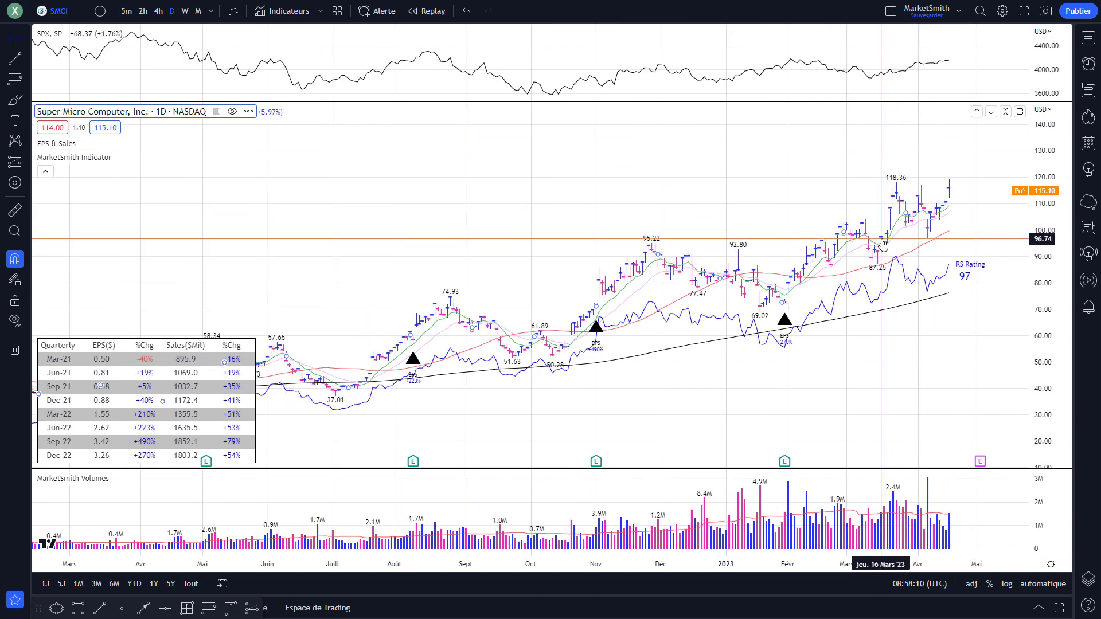
{"action": "scroll", "coordinate": [883, 243], "scroll_direction": "down", "scroll_amount": 1}
{"action": "scroll", "coordinate": [885, 244], "scroll_direction": "down", "scroll_amount": 2}
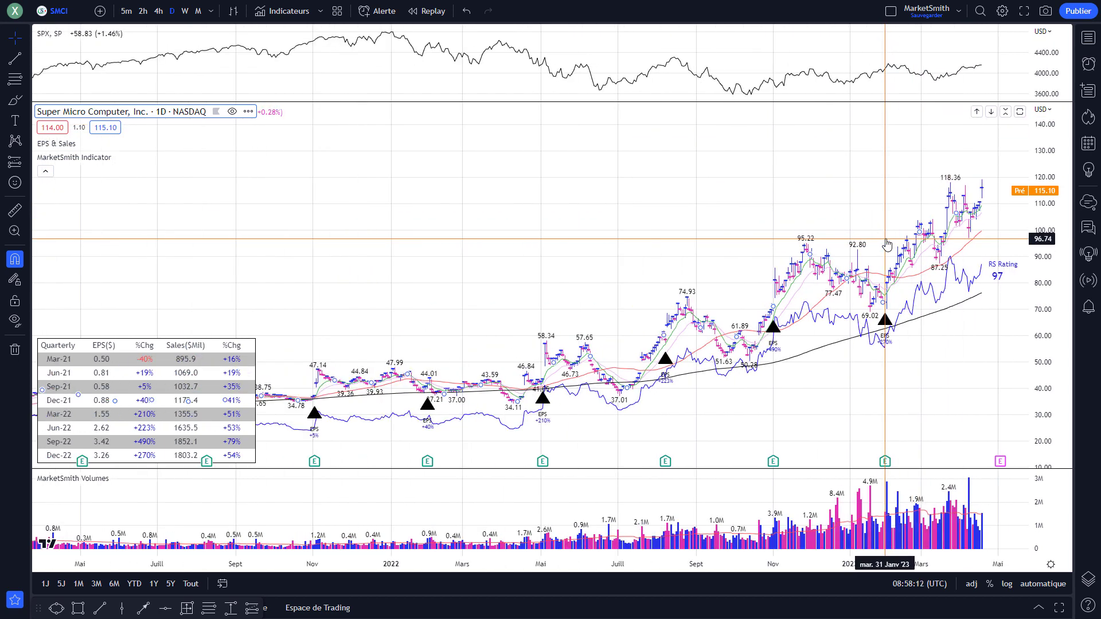
{"action": "scroll", "coordinate": [886, 244], "scroll_direction": "down", "scroll_amount": 1}
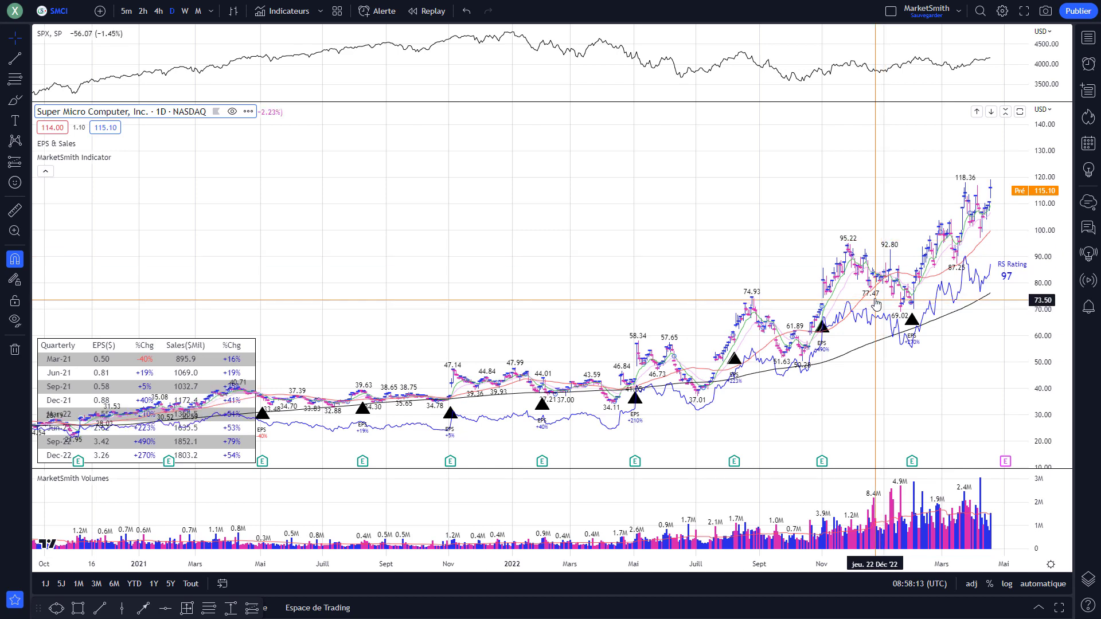
{"action": "scroll", "coordinate": [888, 269], "scroll_direction": "up", "scroll_amount": 3}
{"action": "scroll", "coordinate": [892, 310], "scroll_direction": "up", "scroll_amount": 2}
{"action": "scroll", "coordinate": [893, 310], "scroll_direction": "up", "scroll_amount": 2}
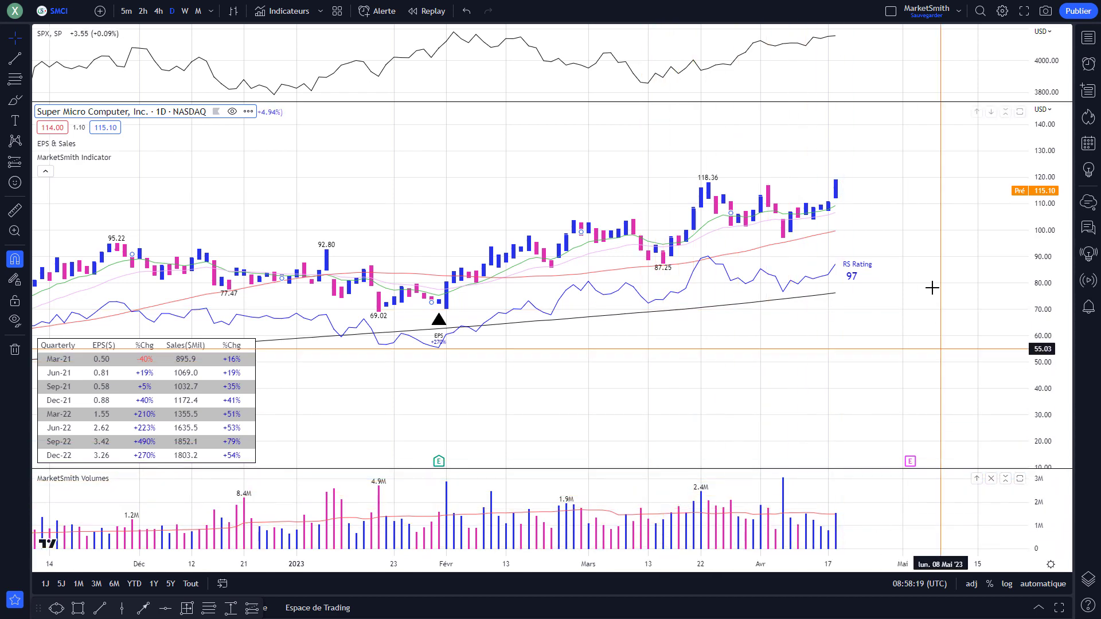
{"action": "scroll", "coordinate": [963, 229], "scroll_direction": "down", "scroll_amount": 2}
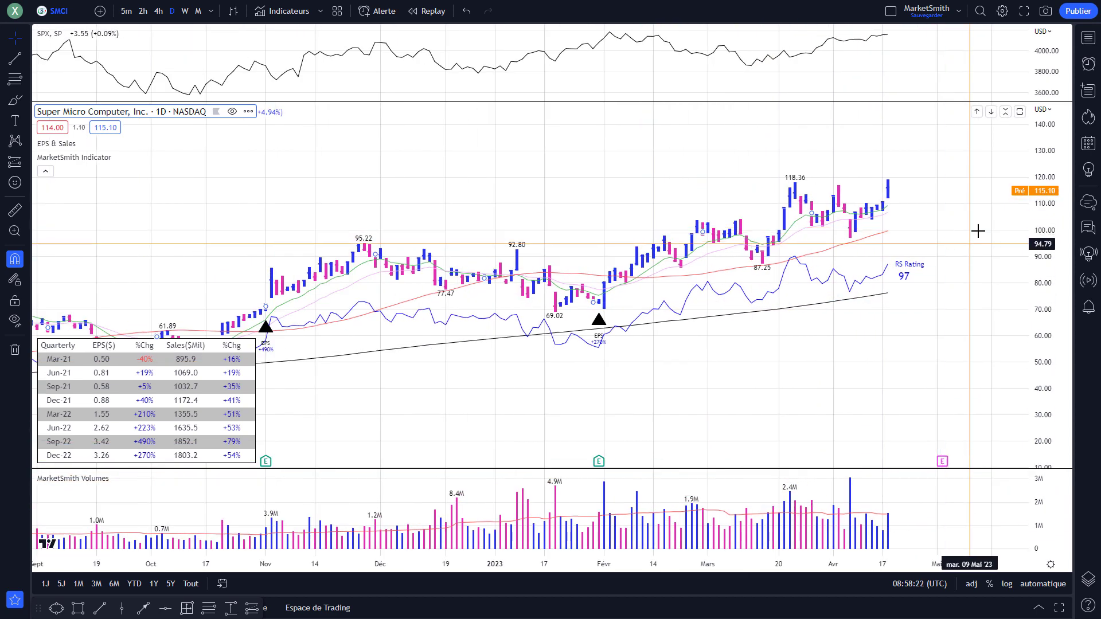
{"action": "scroll", "coordinate": [889, 237], "scroll_direction": "up", "scroll_amount": 2}
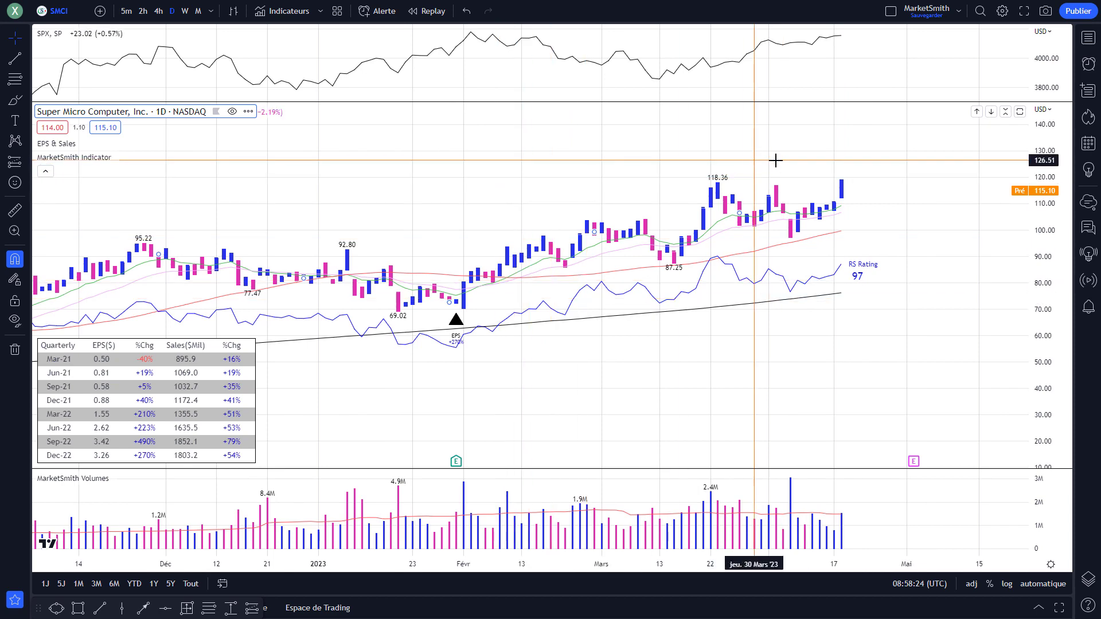
{"action": "scroll", "coordinate": [978, 175], "scroll_direction": "up", "scroll_amount": 2}
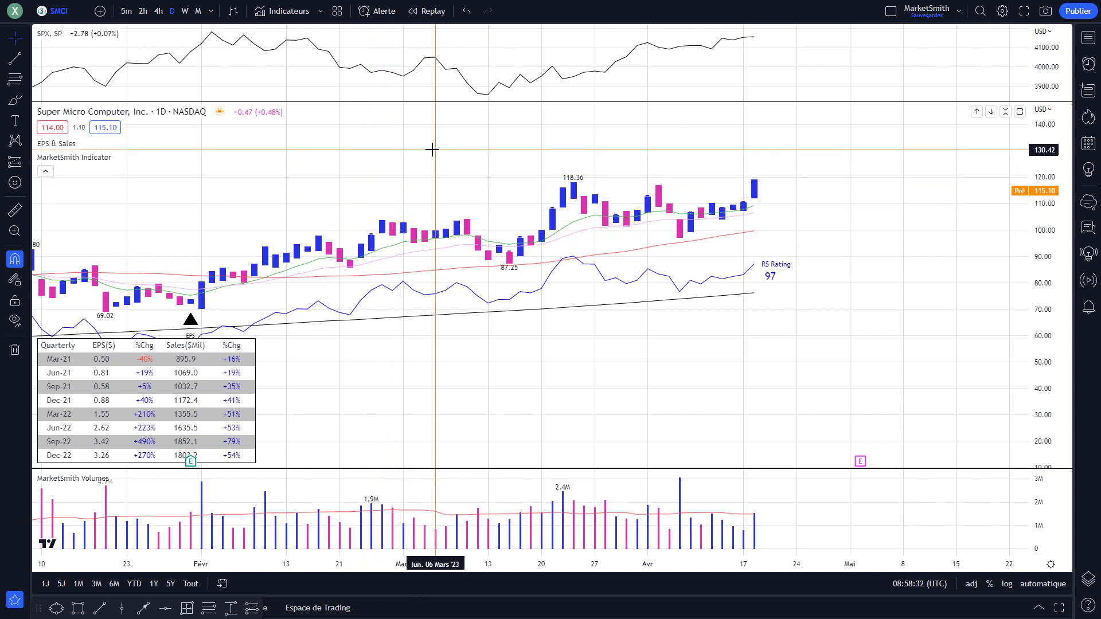
{"action": "right_click", "coordinate": [820, 178]}
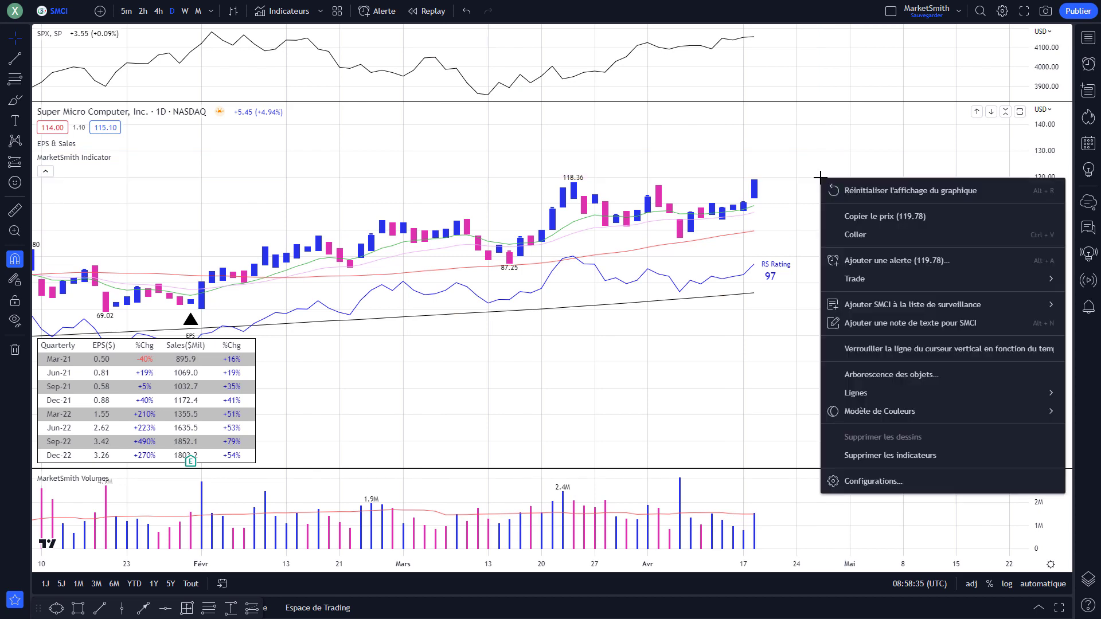
Reset the chart view to the full year of history, then dismiss the reopened context menu
{"action": "left_click", "coordinate": [914, 194]}
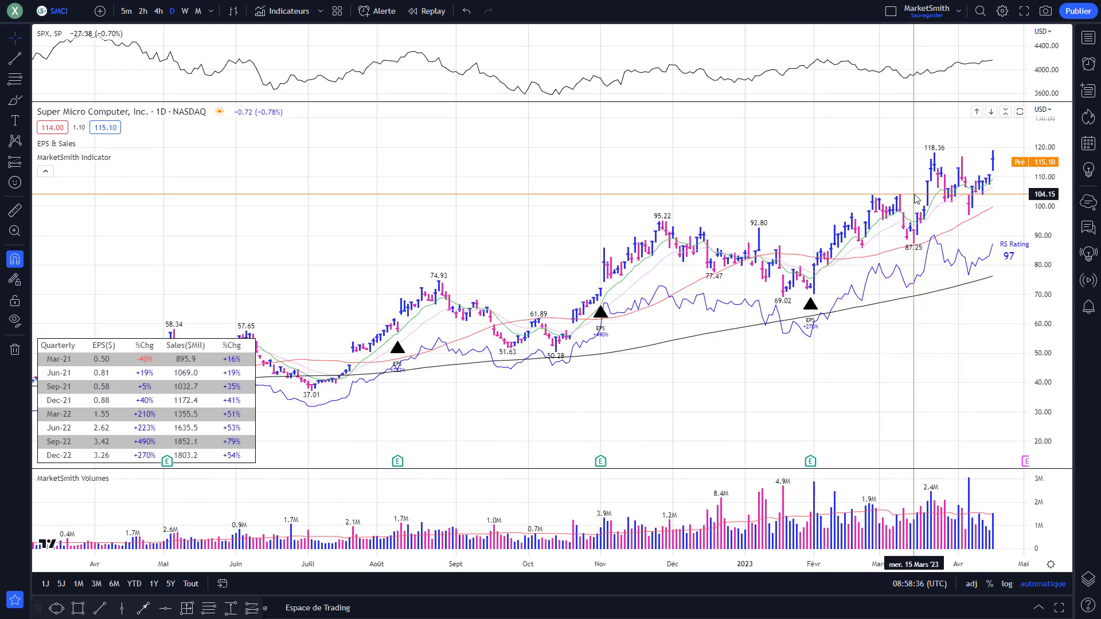
{"action": "right_click", "coordinate": [774, 155]}
{"action": "key", "text": "Escape"}
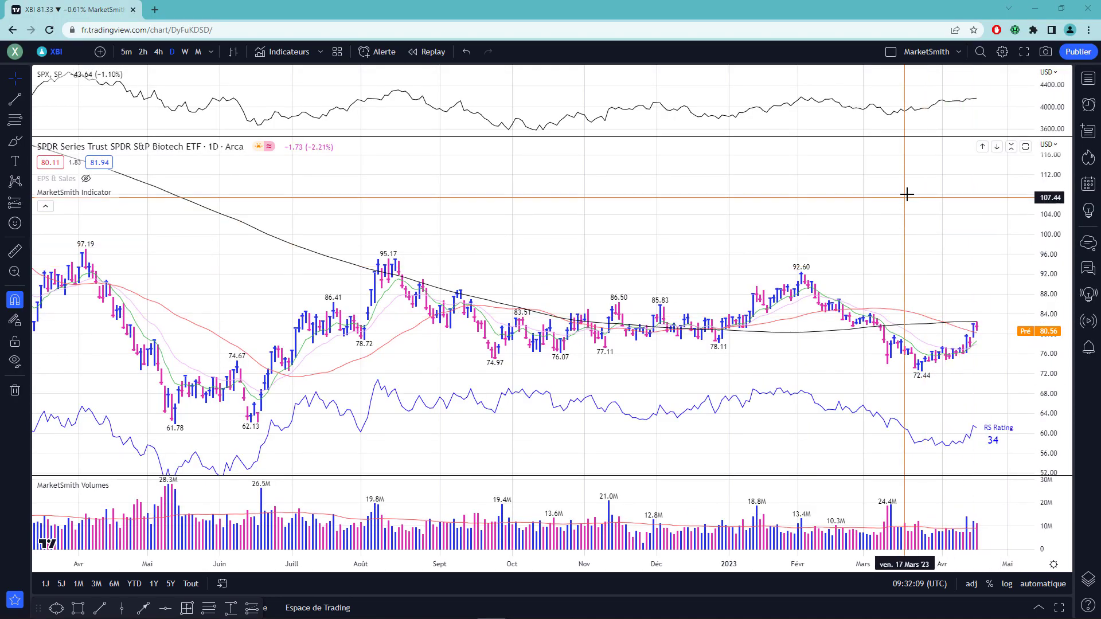
Load the shared AAPL chart link in a new tab and save a copy of its layout
{"action": "left_click", "coordinate": [156, 10]}
{"action": "key", "text": "ctrl+v"}
{"action": "key", "text": "Return"}
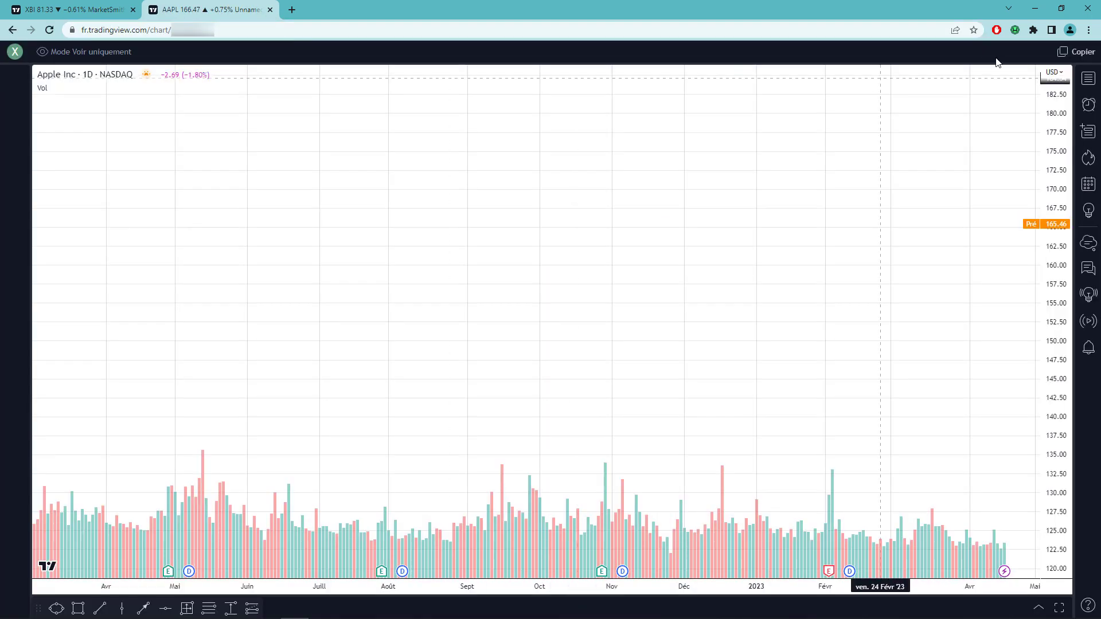
{"action": "left_click", "coordinate": [1093, 53]}
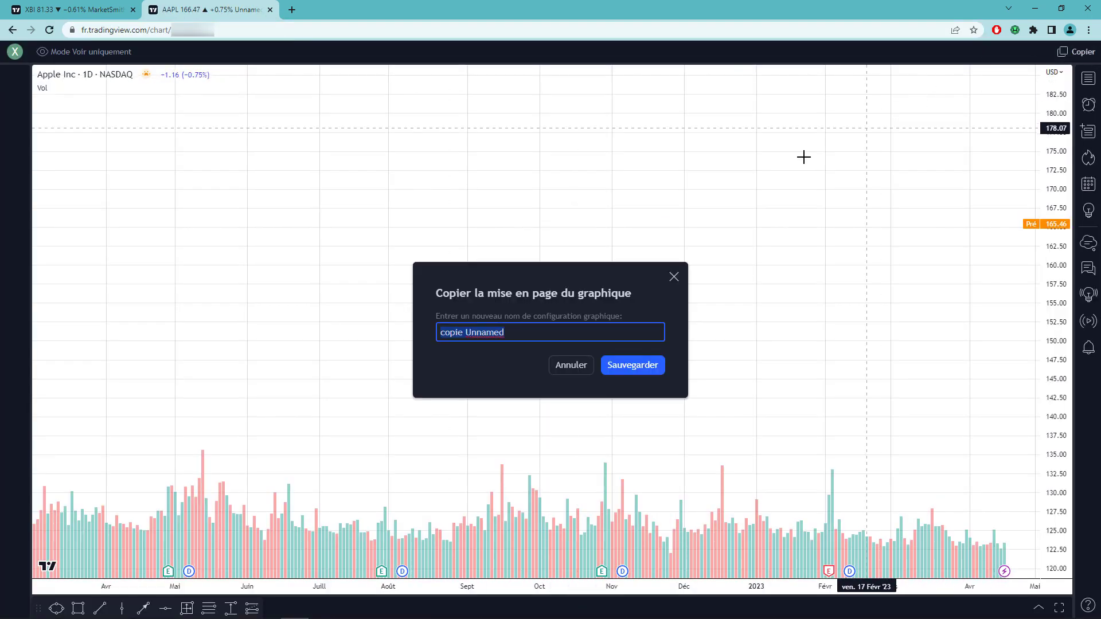
{"action": "left_click", "coordinate": [632, 365]}
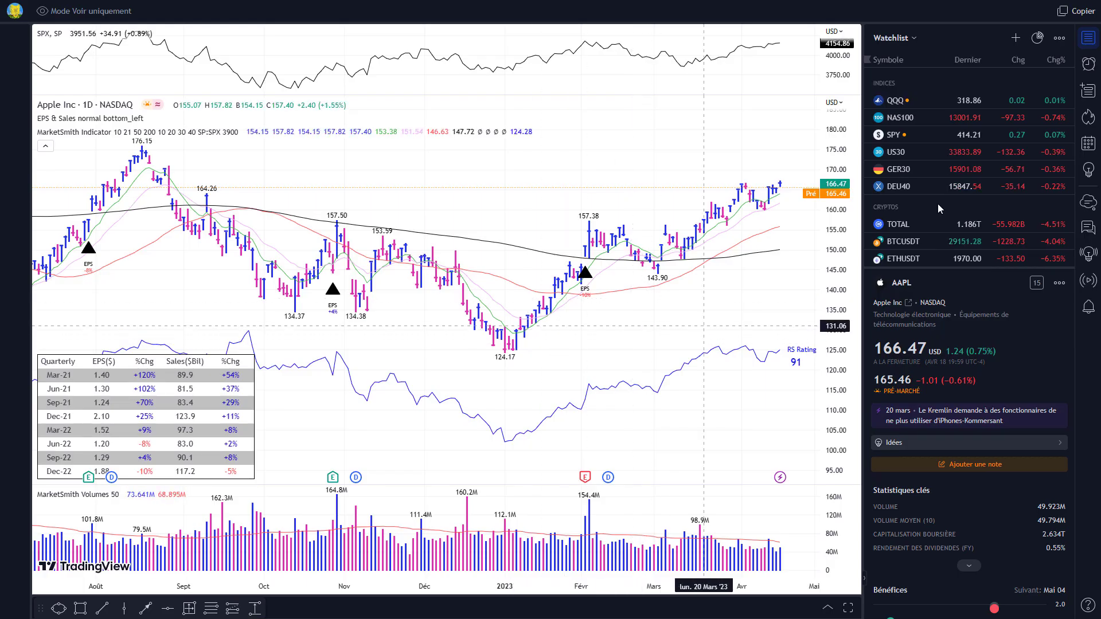
Try copying the chart layout again, which brings up the upgrade prompt
{"action": "left_click", "coordinate": [1080, 12]}
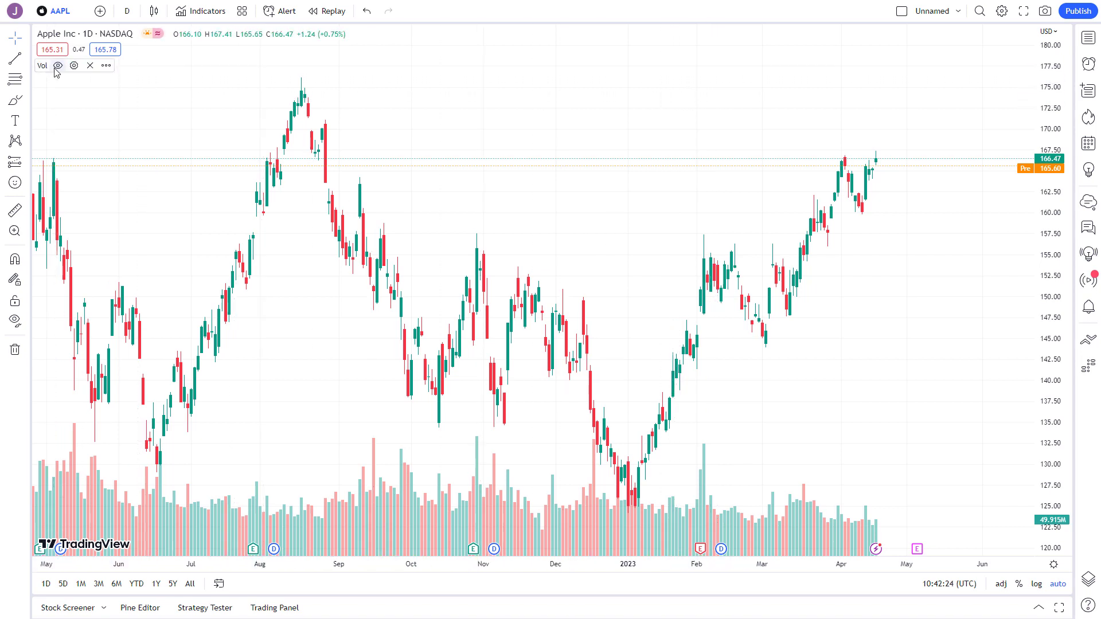
Remove the volume indicator and switch the AAPL price style from candles to bars
{"action": "left_click", "coordinate": [90, 66]}
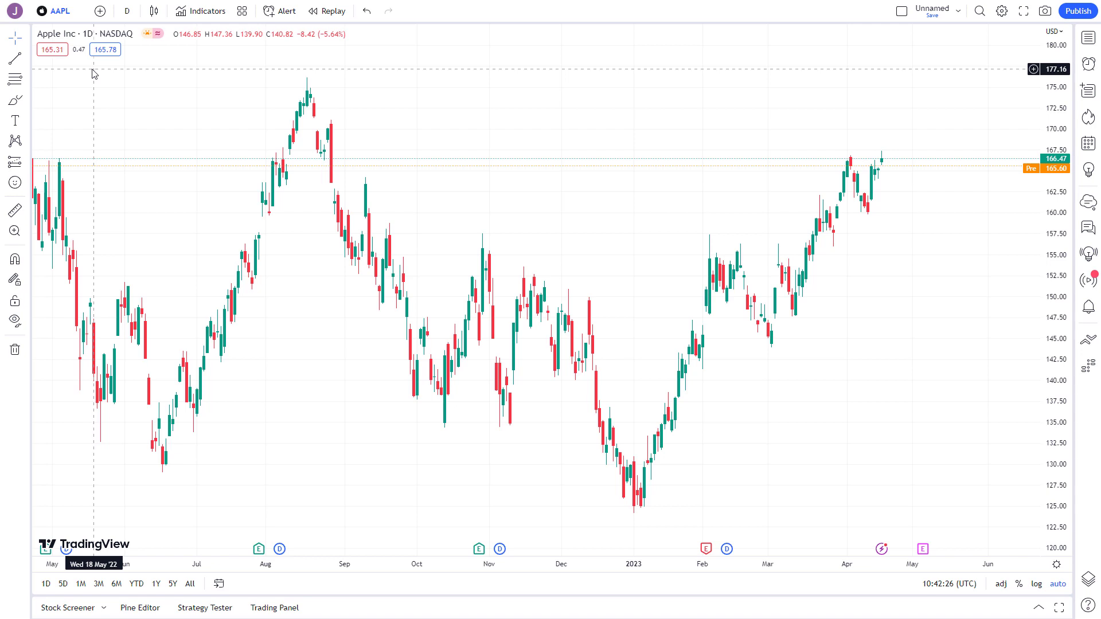
{"action": "left_click", "coordinate": [155, 13]}
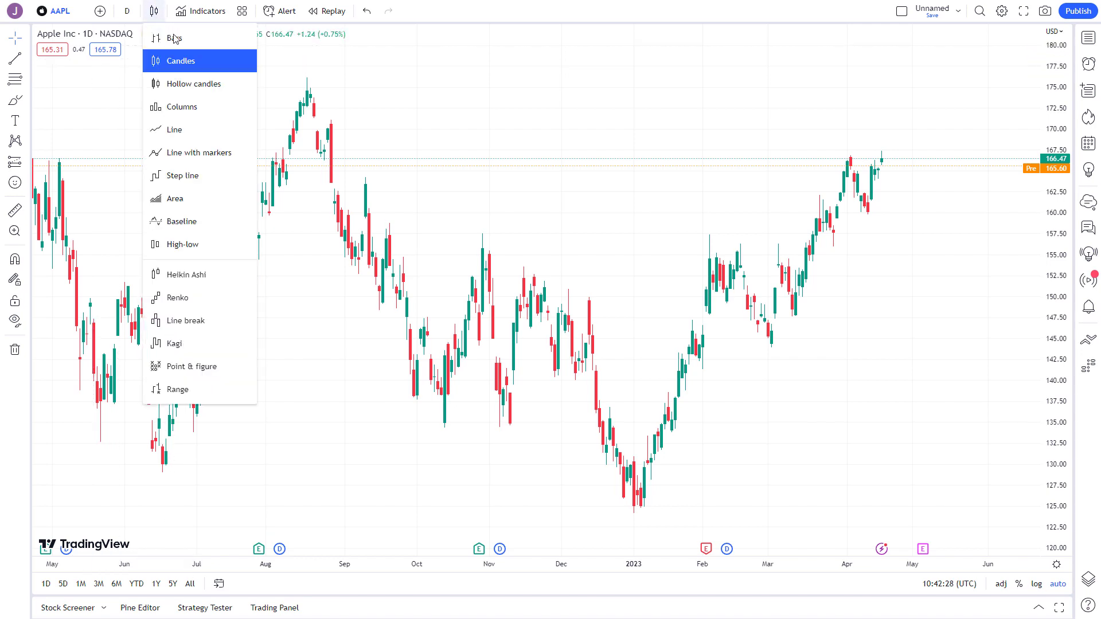
{"action": "left_click", "coordinate": [199, 41]}
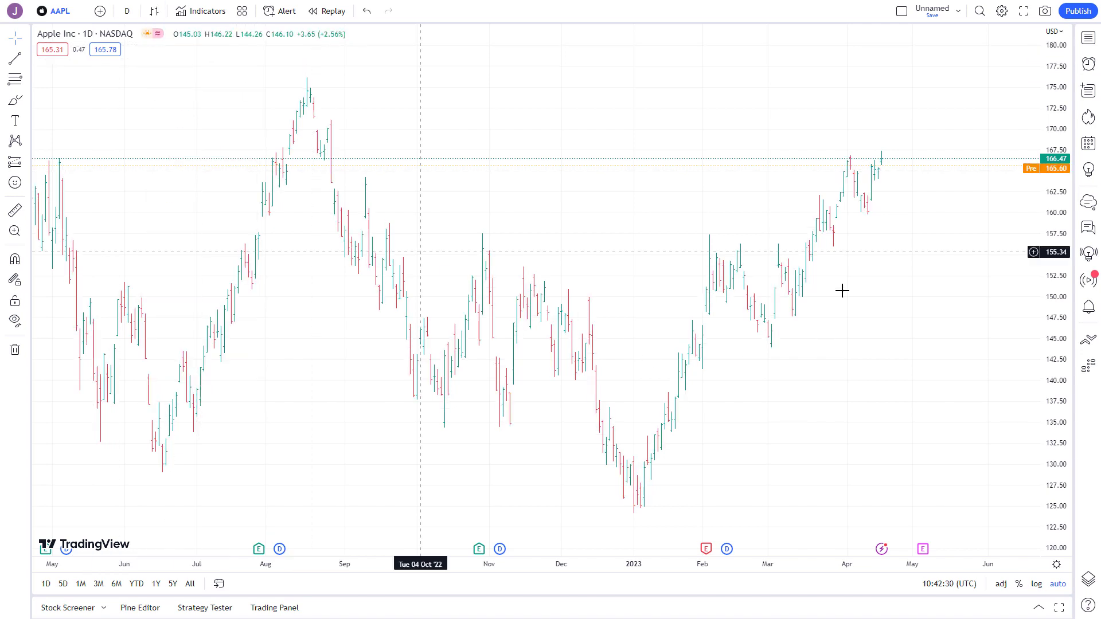
Open the Chart settings dialog from the chart's context menu
{"action": "scroll", "coordinate": [693, 302], "scroll_direction": "down", "scroll_amount": 4}
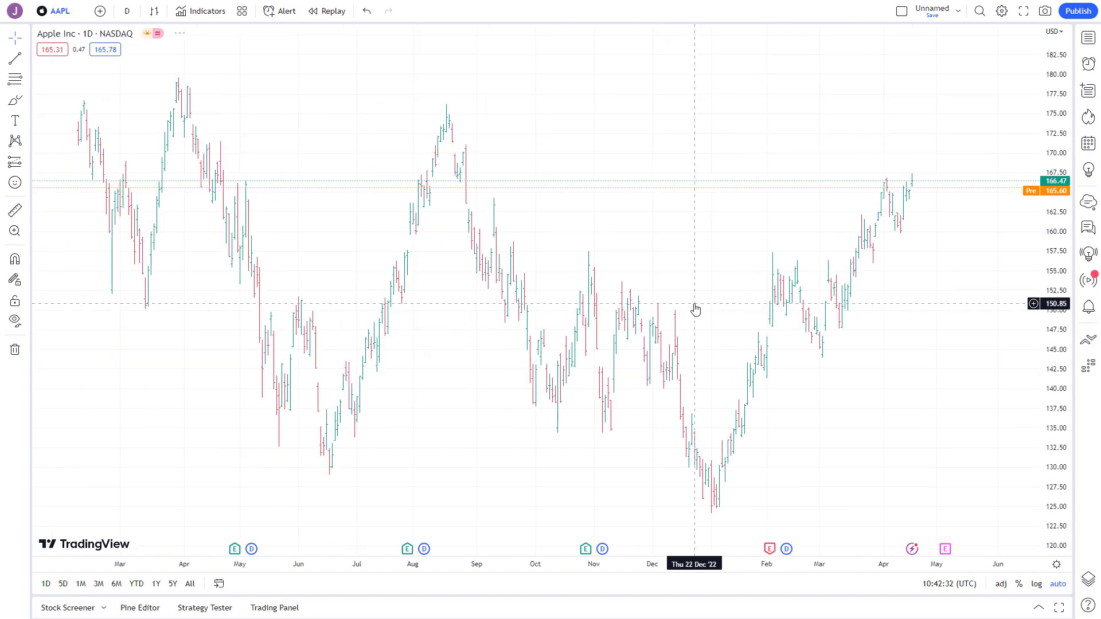
{"action": "scroll", "coordinate": [700, 305], "scroll_direction": "down", "scroll_amount": 4}
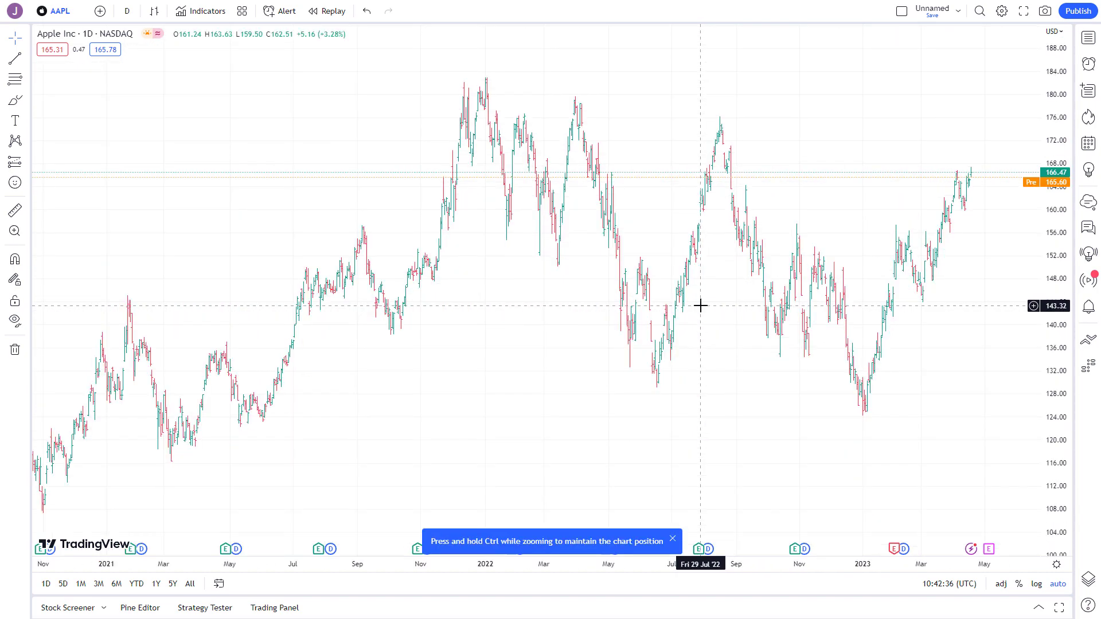
{"action": "scroll", "coordinate": [701, 307], "scroll_direction": "down", "scroll_amount": 2}
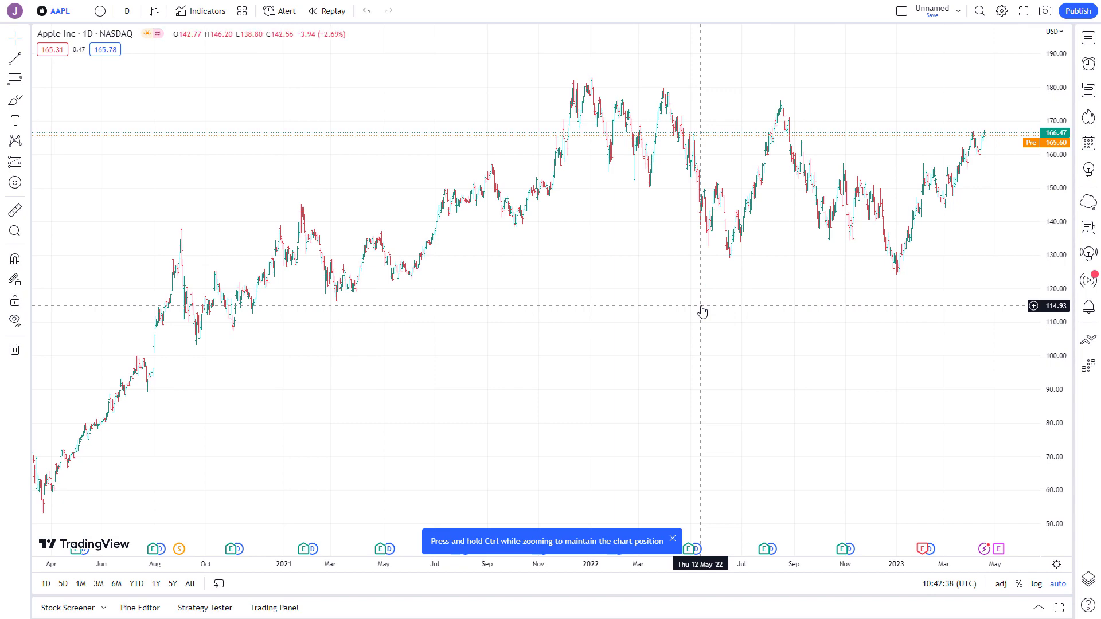
{"action": "scroll", "coordinate": [700, 305], "scroll_direction": "up", "scroll_amount": 5}
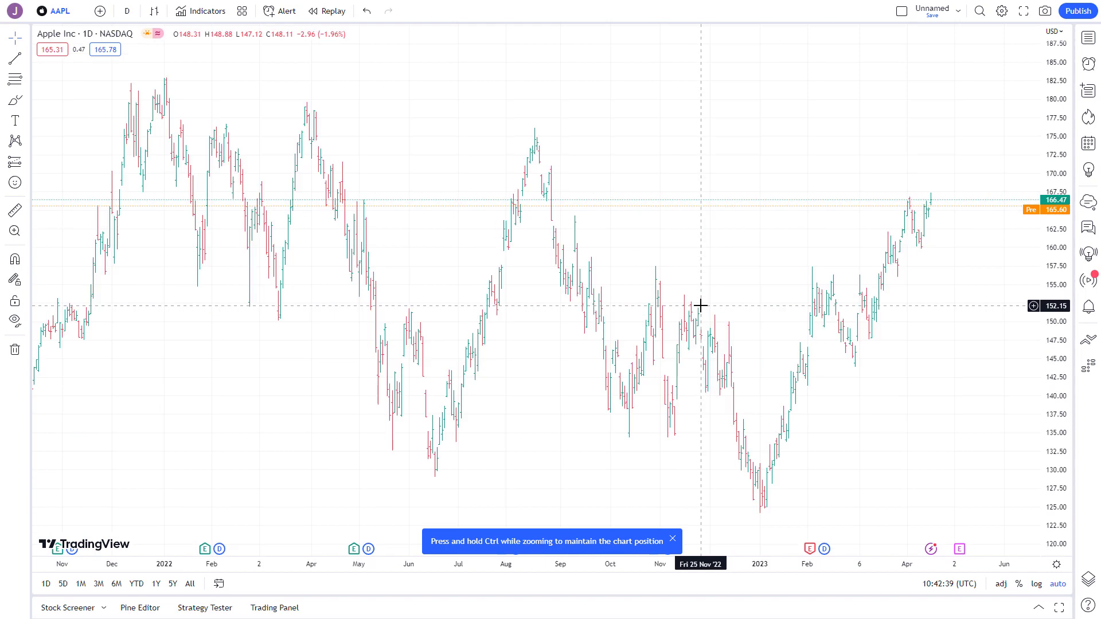
{"action": "right_click", "coordinate": [576, 121]}
{"action": "left_click", "coordinate": [621, 423]}
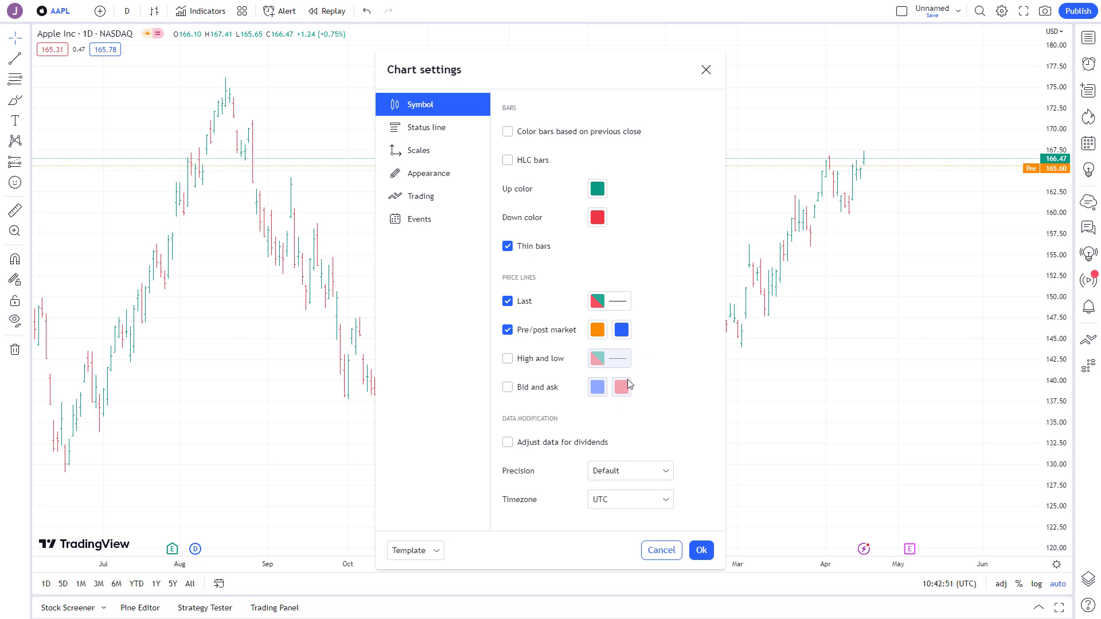
Set both Up color and Down color opacity to 0% and apply the settings
{"action": "left_click", "coordinate": [597, 190]}
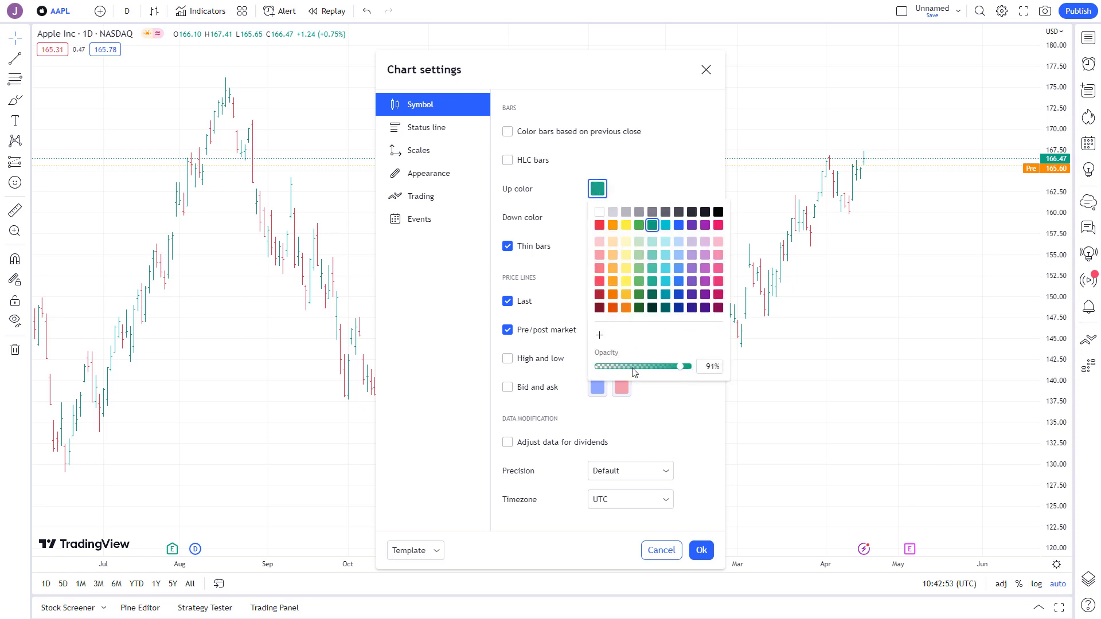
{"action": "left_click_drag", "start_coordinate": [642, 372], "coordinate": [580, 371]}
{"action": "left_click", "coordinate": [681, 189]}
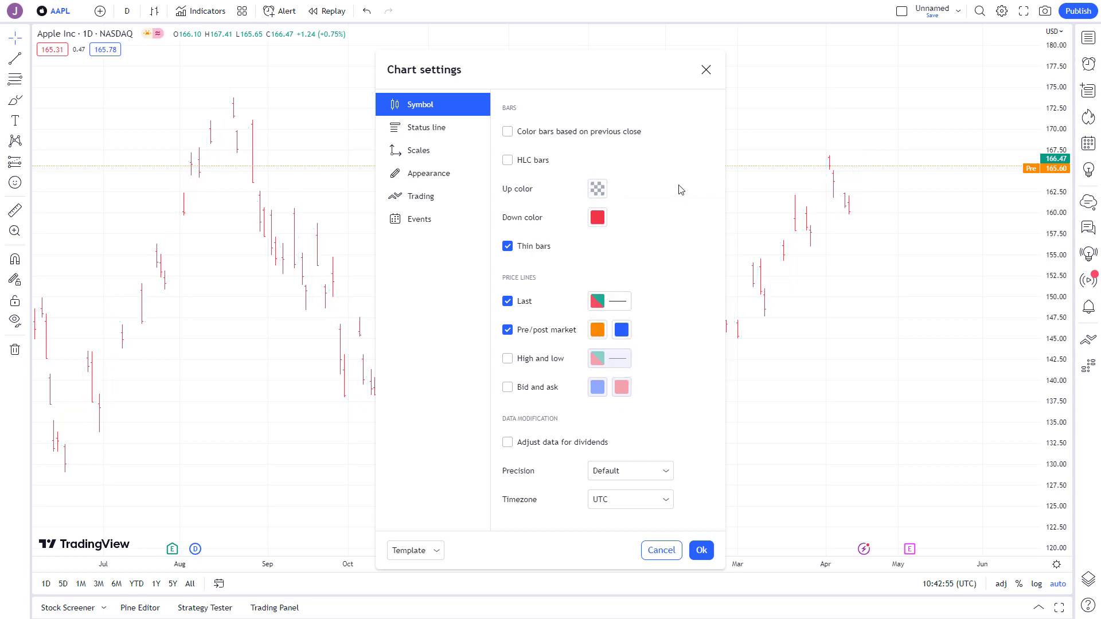
{"action": "left_click", "coordinate": [594, 221]}
{"action": "left_click_drag", "start_coordinate": [688, 401], "coordinate": [581, 396]}
{"action": "left_click", "coordinate": [662, 218]}
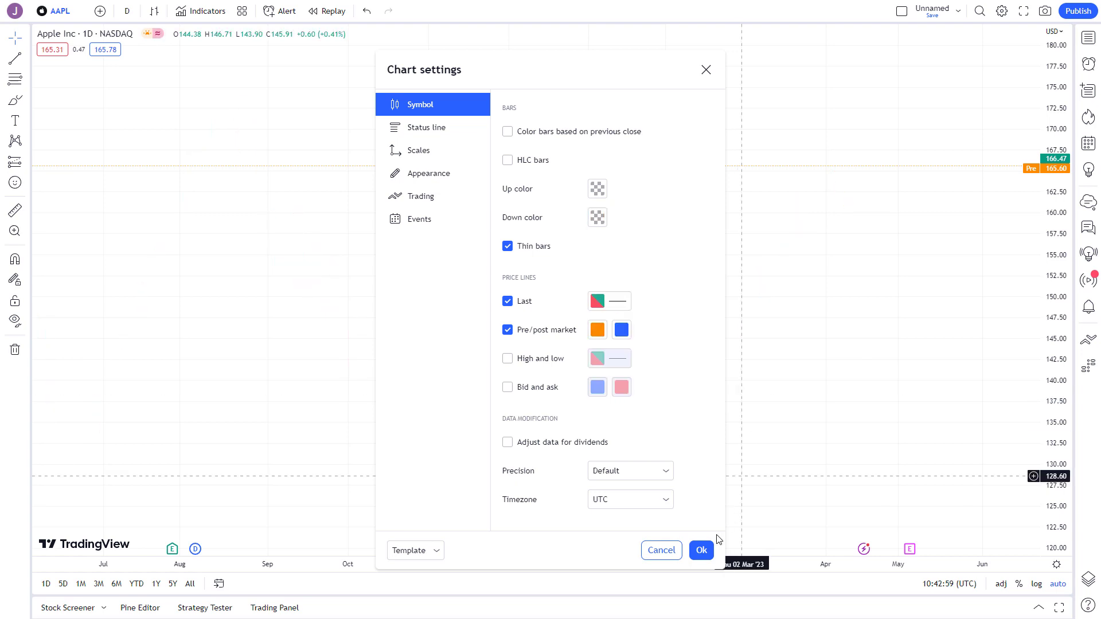
{"action": "left_click", "coordinate": [705, 552]}
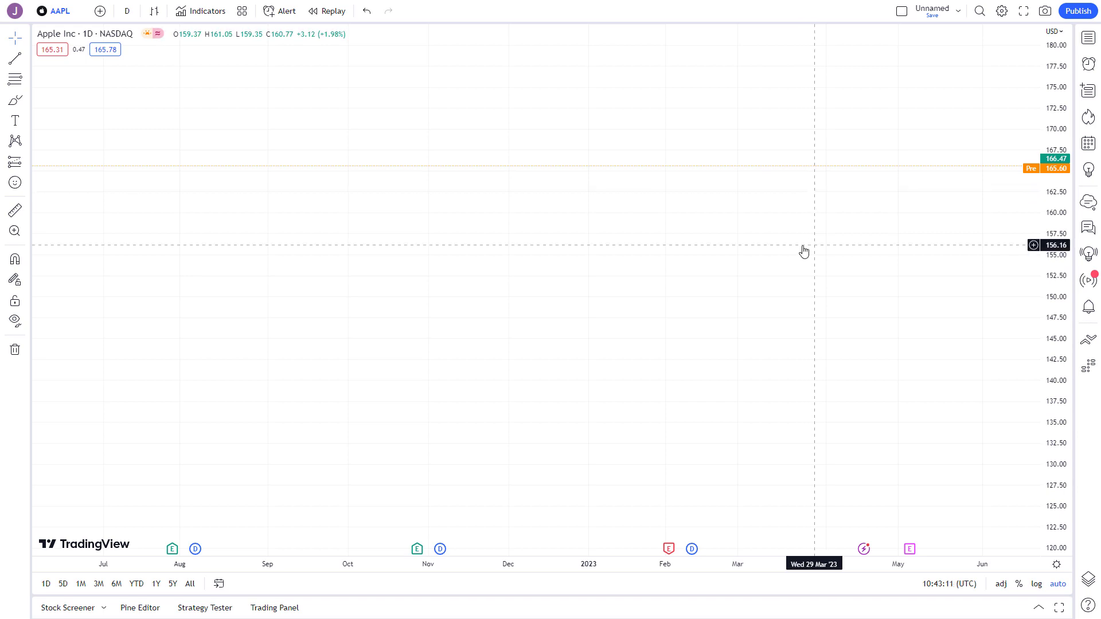
Add SPX to the chart in a new pane placed above the AAPL pane
{"action": "left_click", "coordinate": [100, 12]}
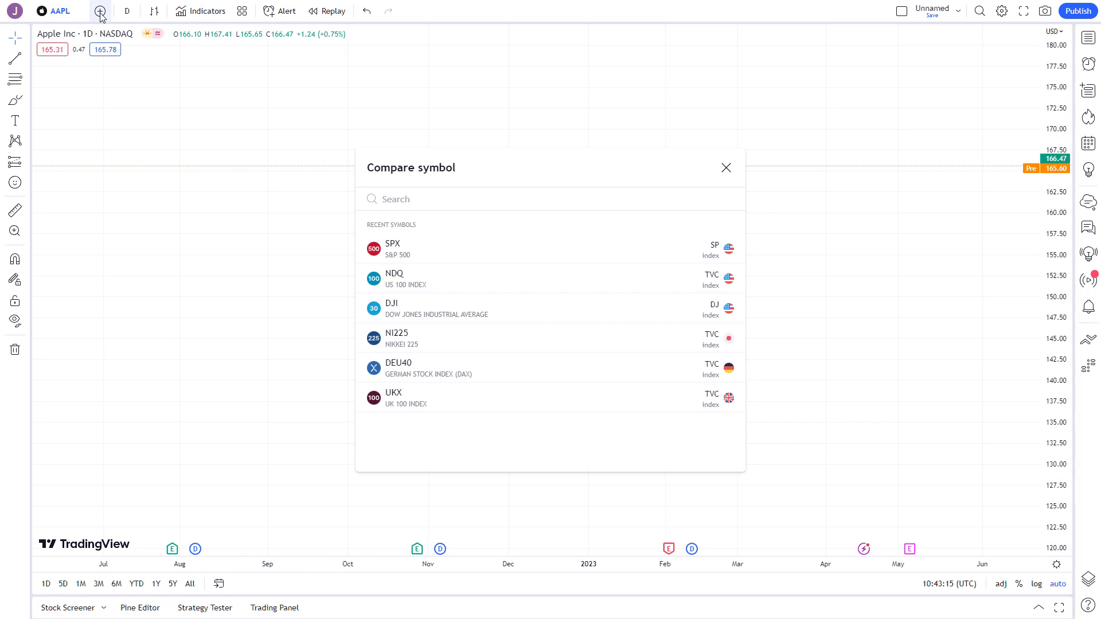
{"action": "mouse_move", "coordinate": [636, 252]}
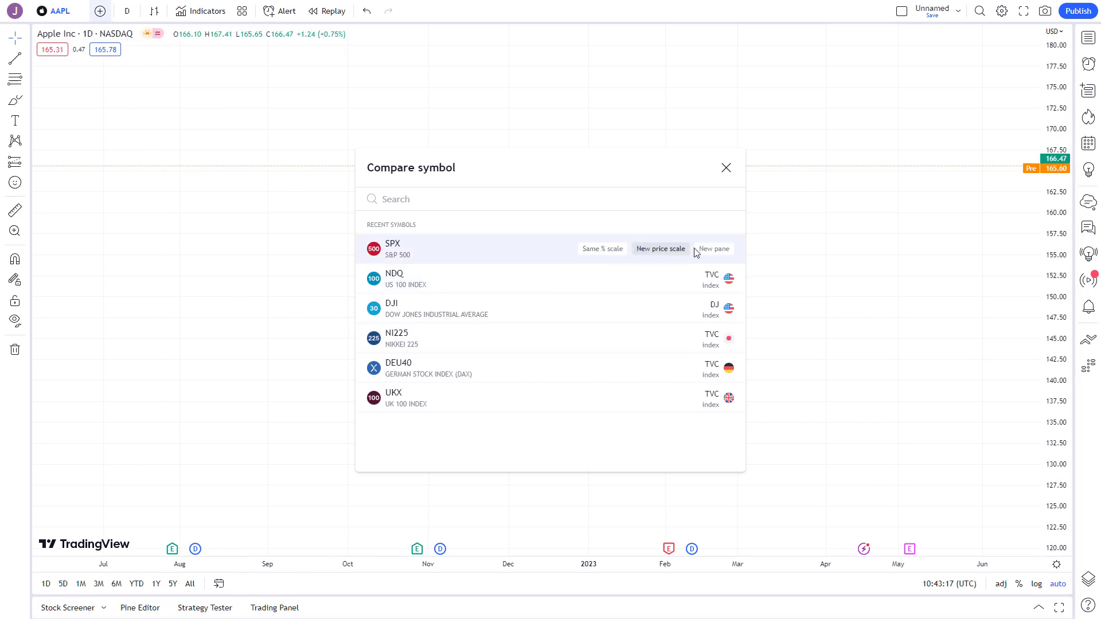
{"action": "left_click", "coordinate": [714, 249]}
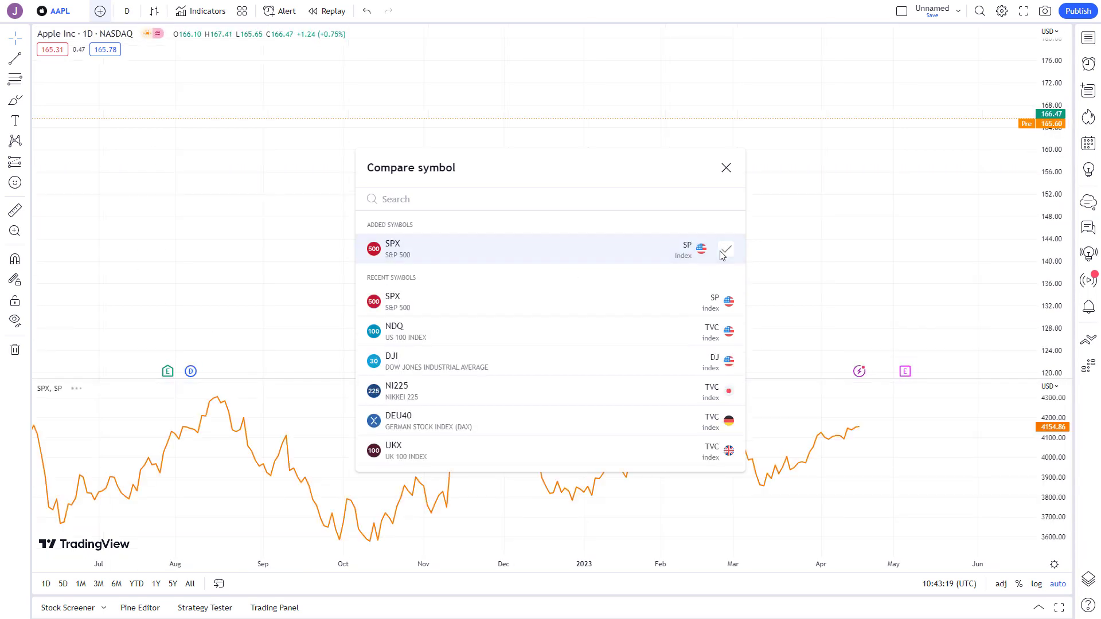
{"action": "left_click", "coordinate": [907, 441]}
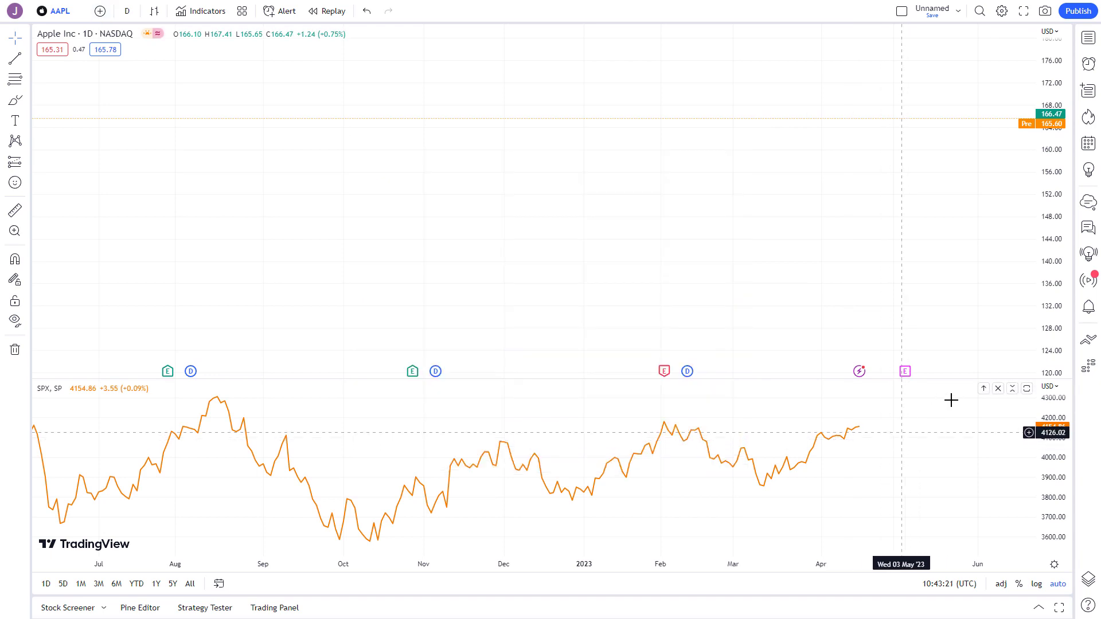
{"action": "left_click", "coordinate": [984, 388]}
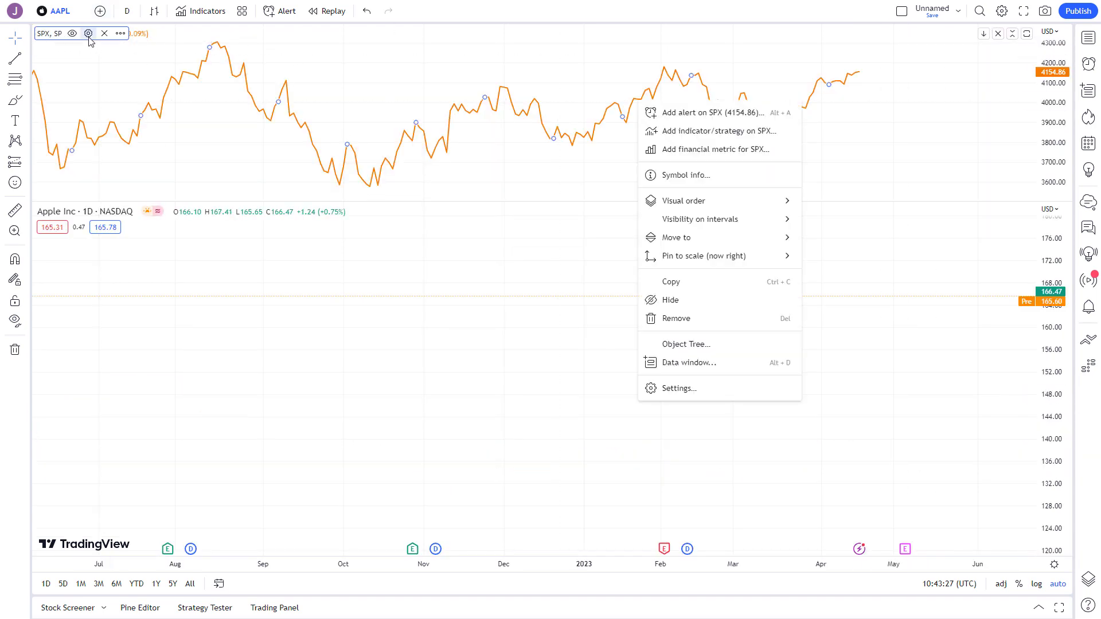
Style the SPX line black at the thinnest width and shrink its pane
{"action": "left_click", "coordinate": [88, 33]}
{"action": "left_click", "coordinate": [508, 269]}
{"action": "left_click", "coordinate": [566, 366]}
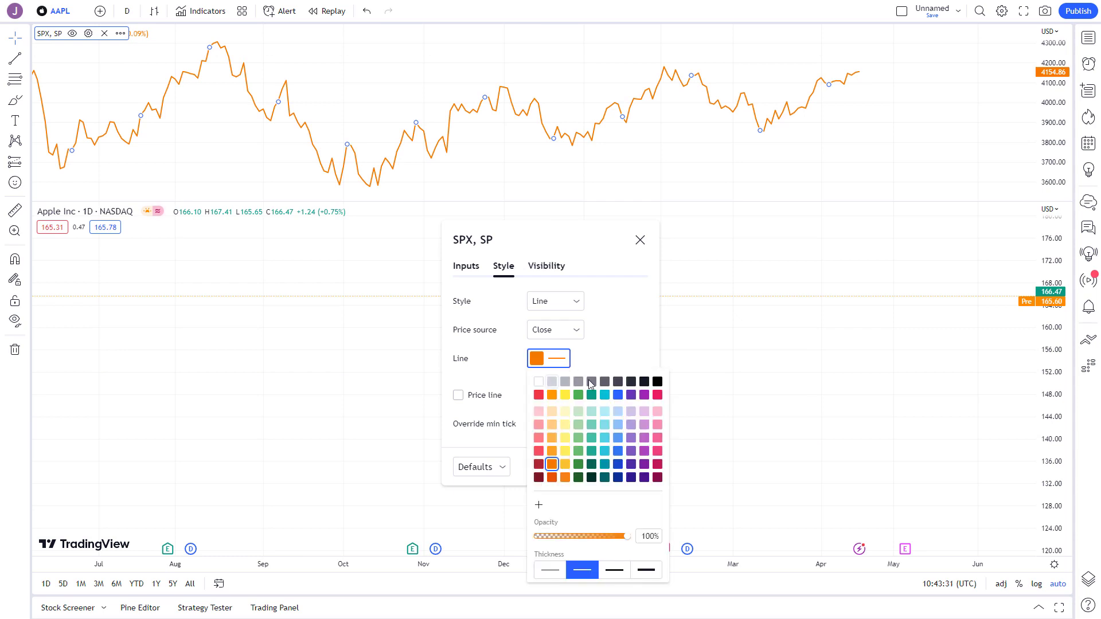
{"action": "left_click", "coordinate": [657, 382]}
{"action": "left_click", "coordinate": [549, 571]}
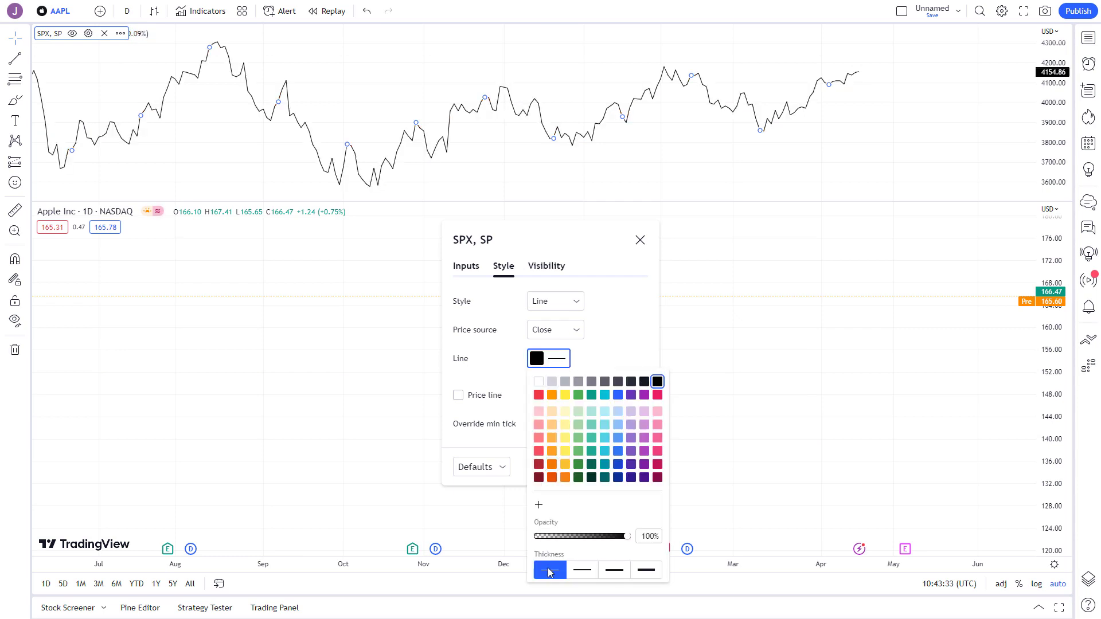
{"action": "left_click", "coordinate": [825, 256]}
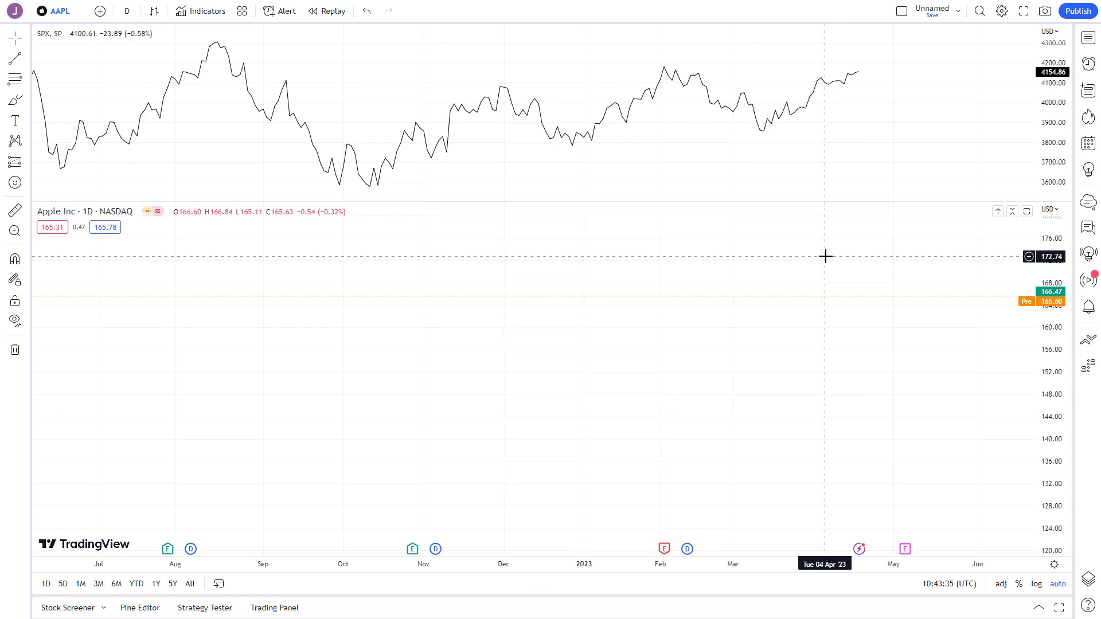
{"action": "left_click_drag", "start_coordinate": [747, 201], "coordinate": [735, 115]}
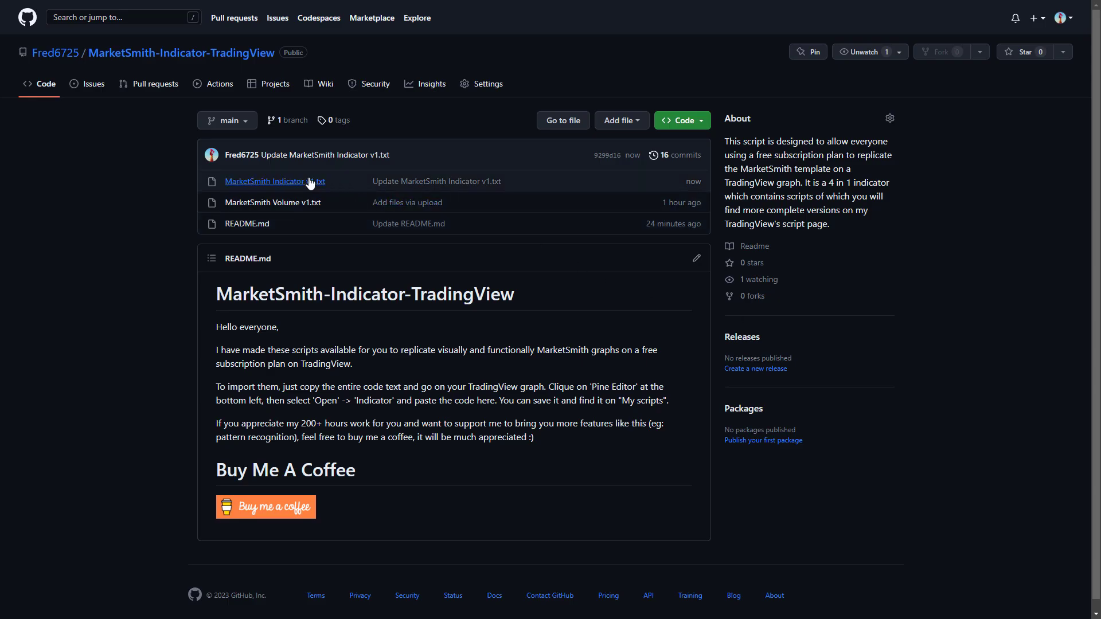
Open MarketSmith Indicator v1.txt in the GitHub repository and copy its raw code
{"action": "left_click", "coordinate": [284, 183]}
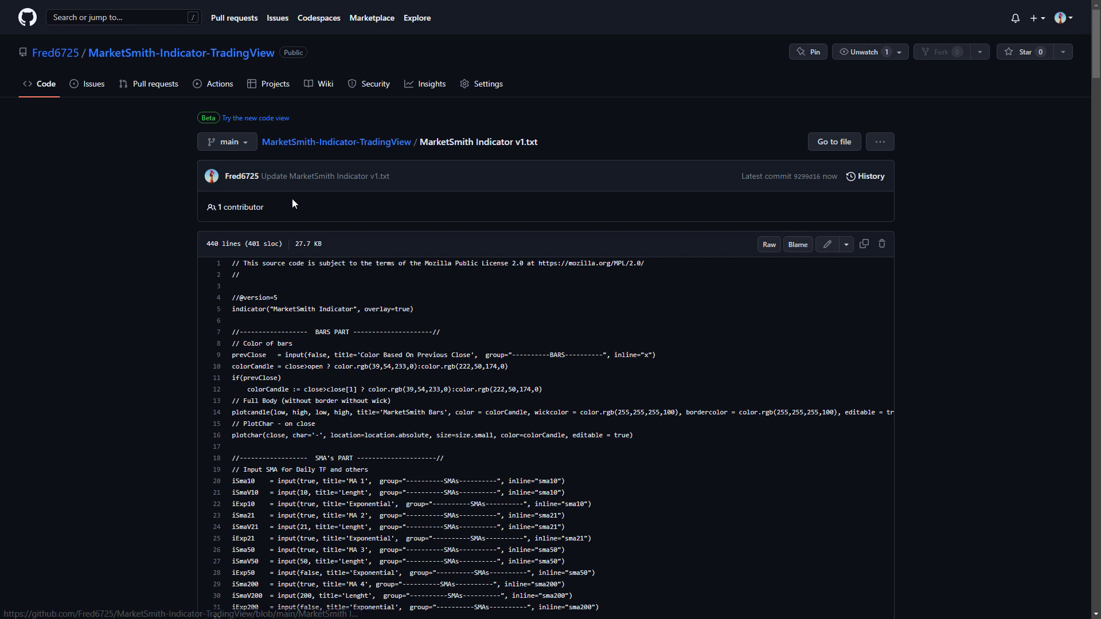
{"action": "left_click", "coordinate": [864, 246]}
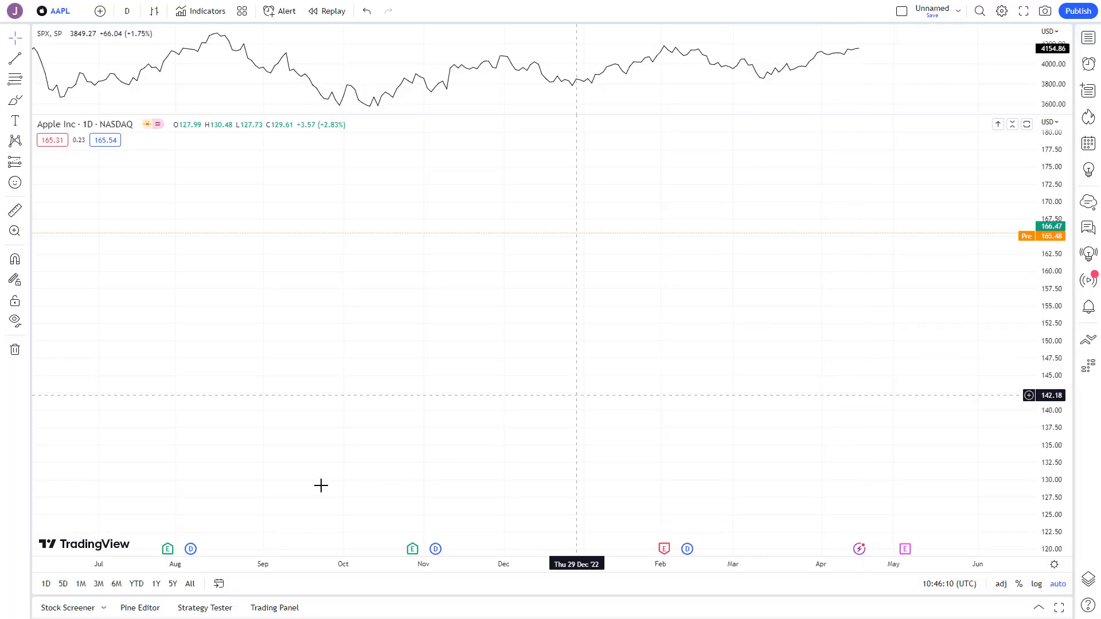
Replace the Pine Editor script with the pasted code, save it as MarketSmith Indicator, and add it to the chart
{"action": "left_click", "coordinate": [140, 604]}
{"action": "left_click_drag", "start_coordinate": [159, 539], "coordinate": [3, 456]}
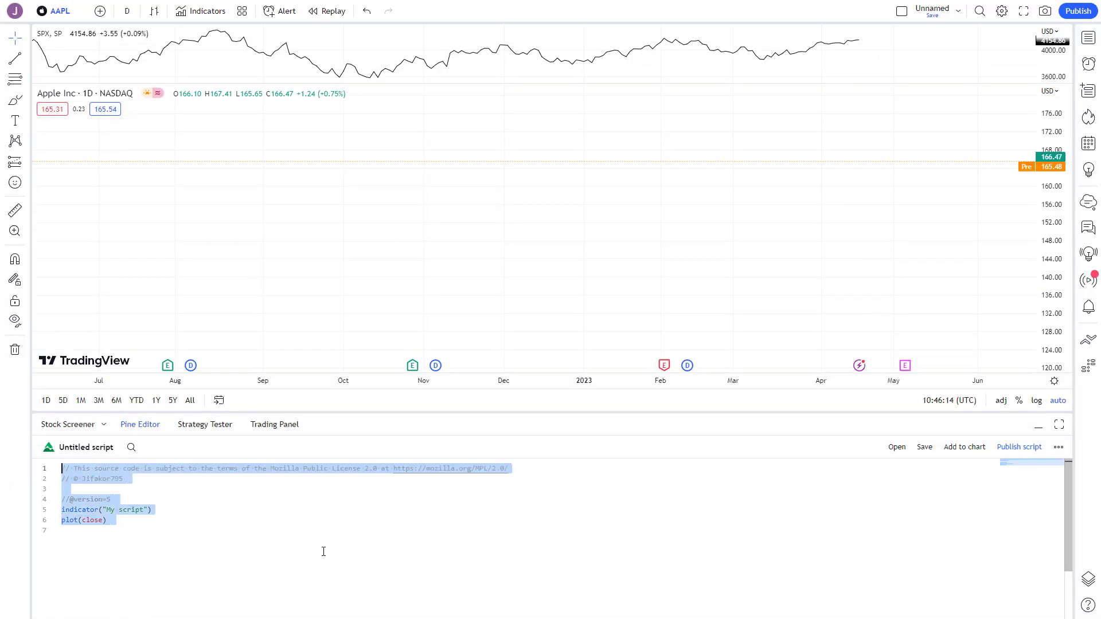
{"action": "key", "text": "BackSpace"}
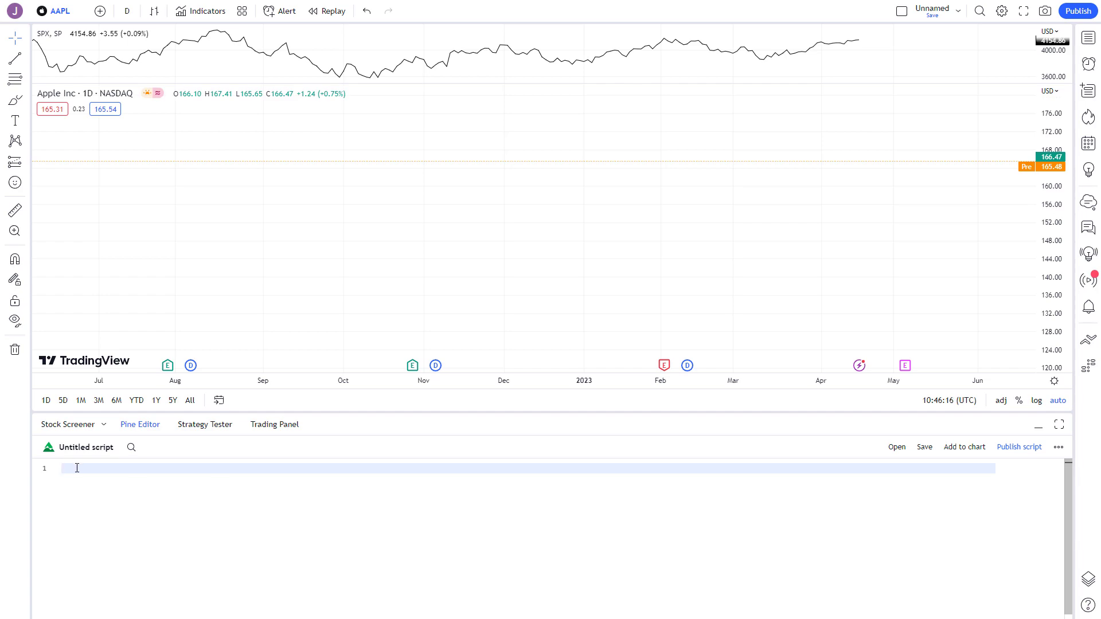
{"action": "key", "text": "ctrl+v"}
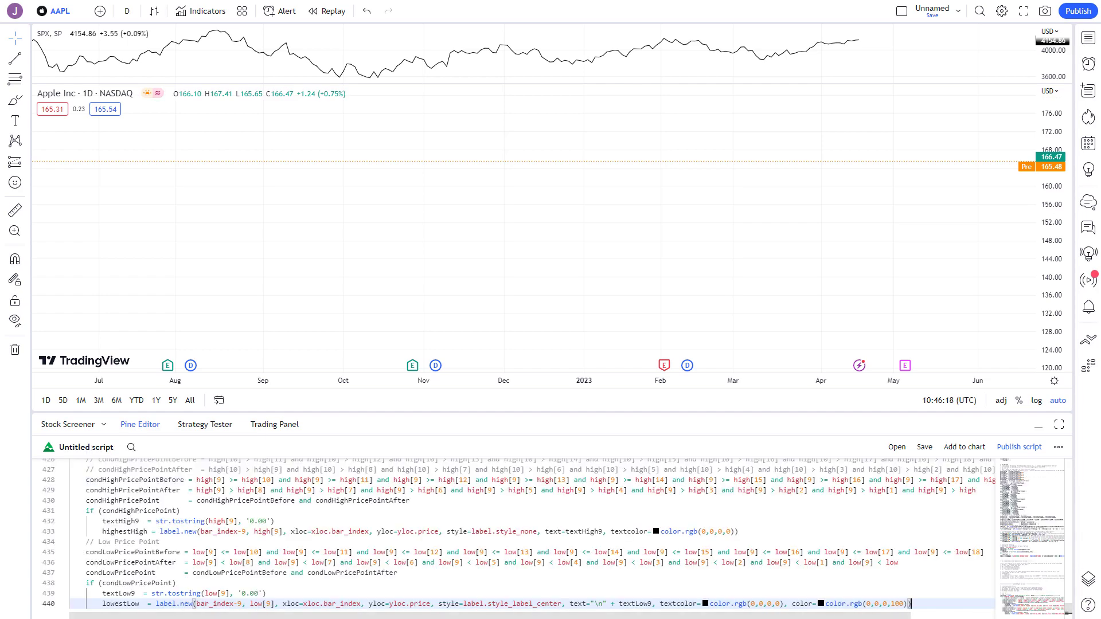
{"action": "left_click", "coordinate": [924, 446]}
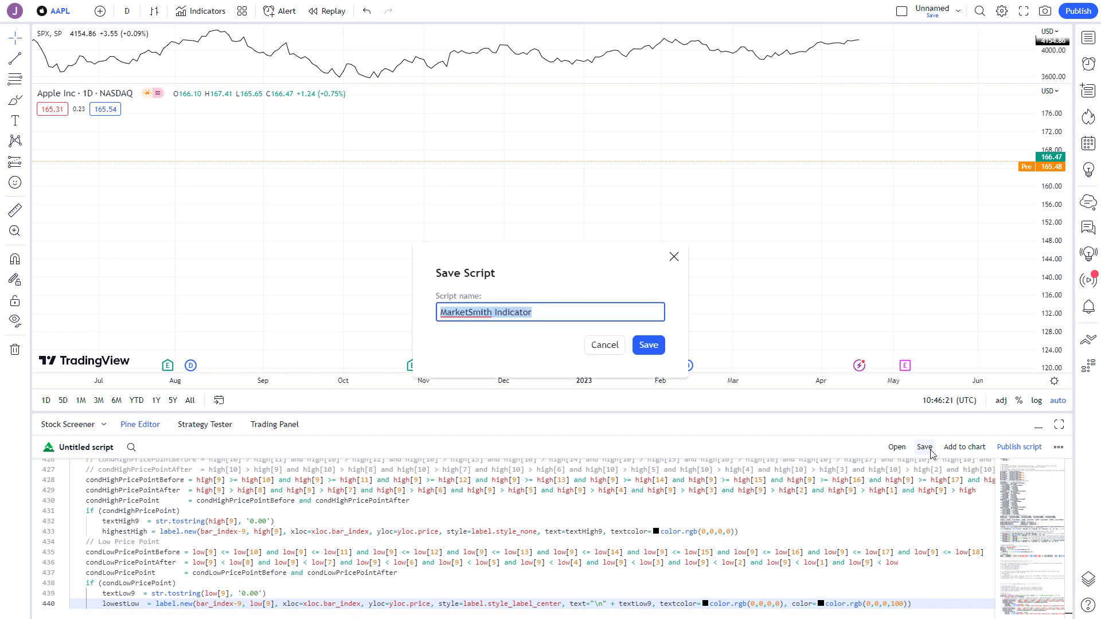
{"action": "left_click", "coordinate": [647, 349]}
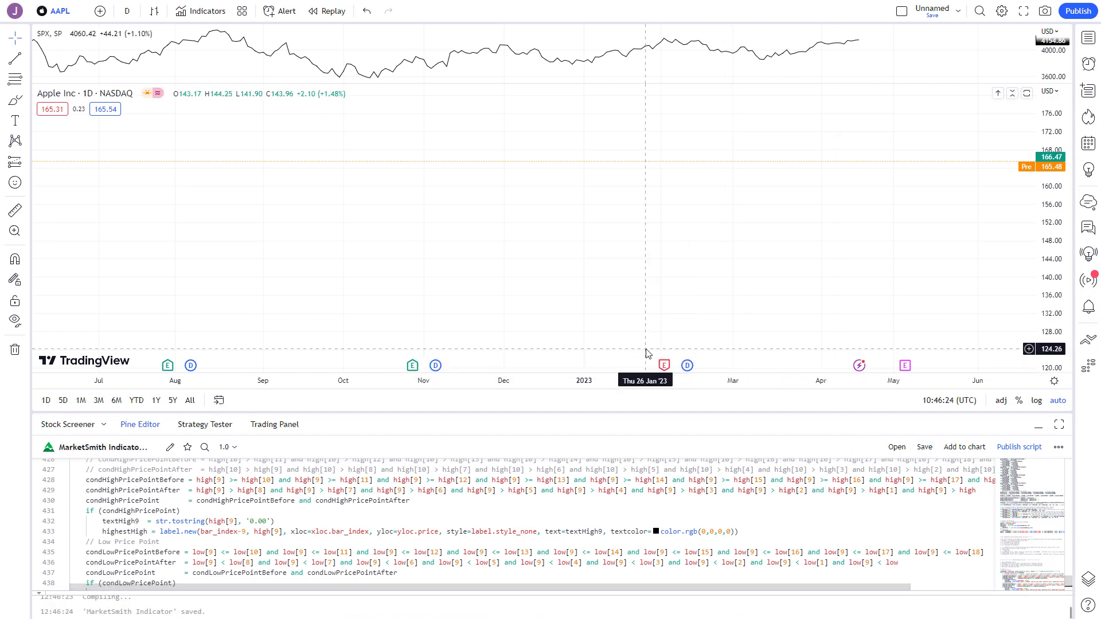
{"action": "left_click", "coordinate": [966, 453]}
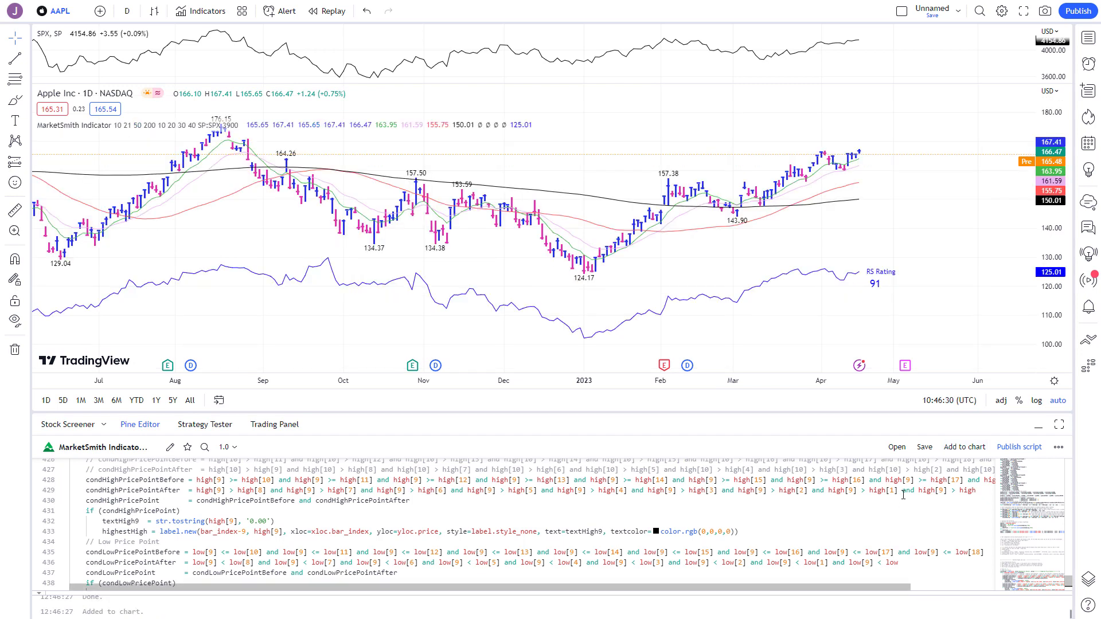
Back on GitHub, copy the raw code of MarketSmith Volume v1.txt
{"action": "key", "text": "ctrl+Tab"}
{"action": "left_click", "coordinate": [342, 147]}
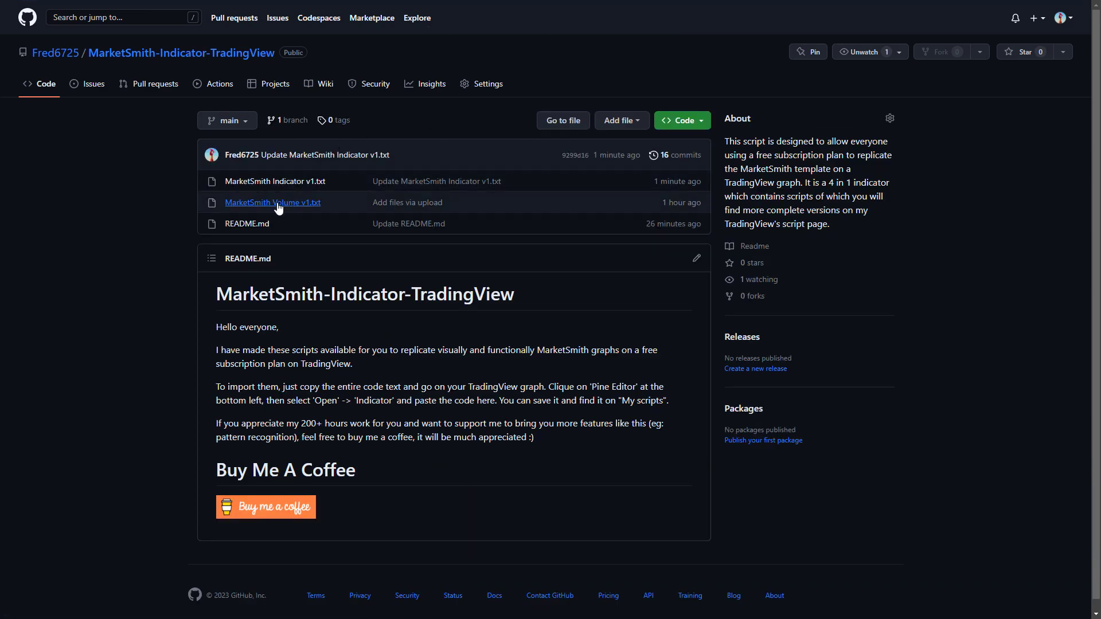
{"action": "left_click", "coordinate": [279, 204]}
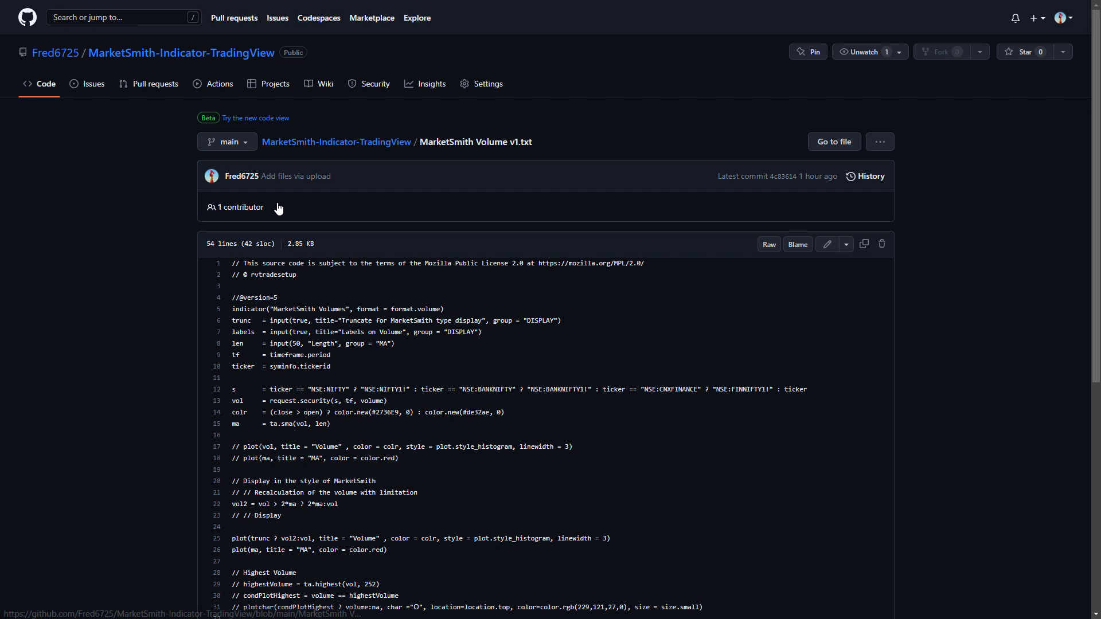
{"action": "left_click", "coordinate": [865, 245]}
{"action": "key", "text": "alt+Tab"}
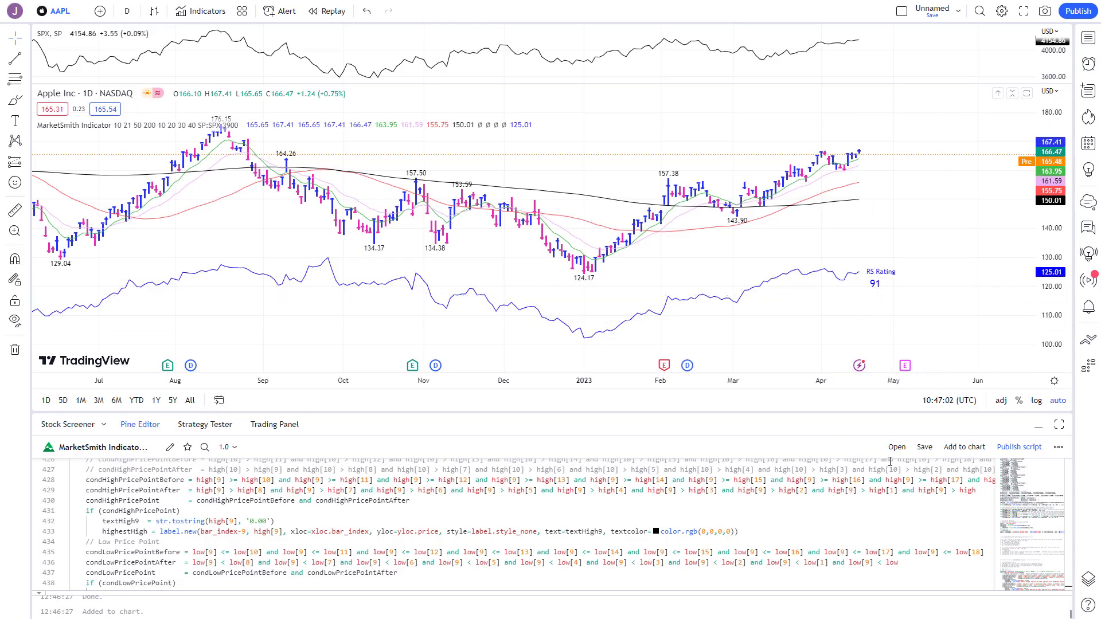
Create a new indicator from the pasted volume code, save it as MarketSmith Volumes, and add it to the chart
{"action": "left_click", "coordinate": [897, 447]}
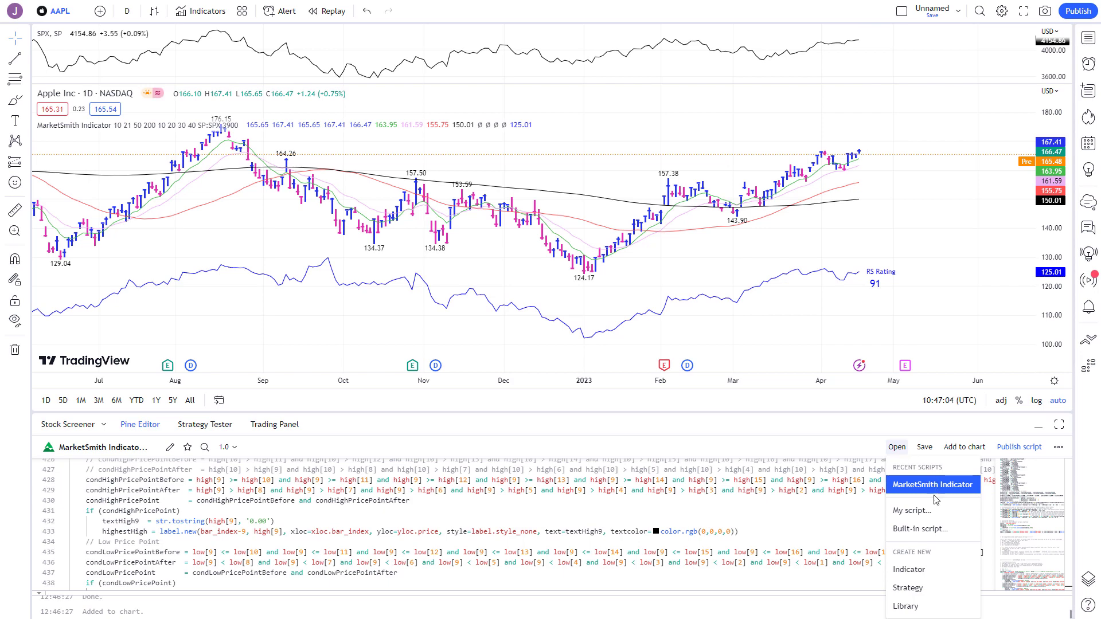
{"action": "left_click", "coordinate": [924, 571]}
{"action": "left_click", "coordinate": [285, 527]}
{"action": "key", "text": "ctrl+a"}
{"action": "key", "text": "BackSpace"}
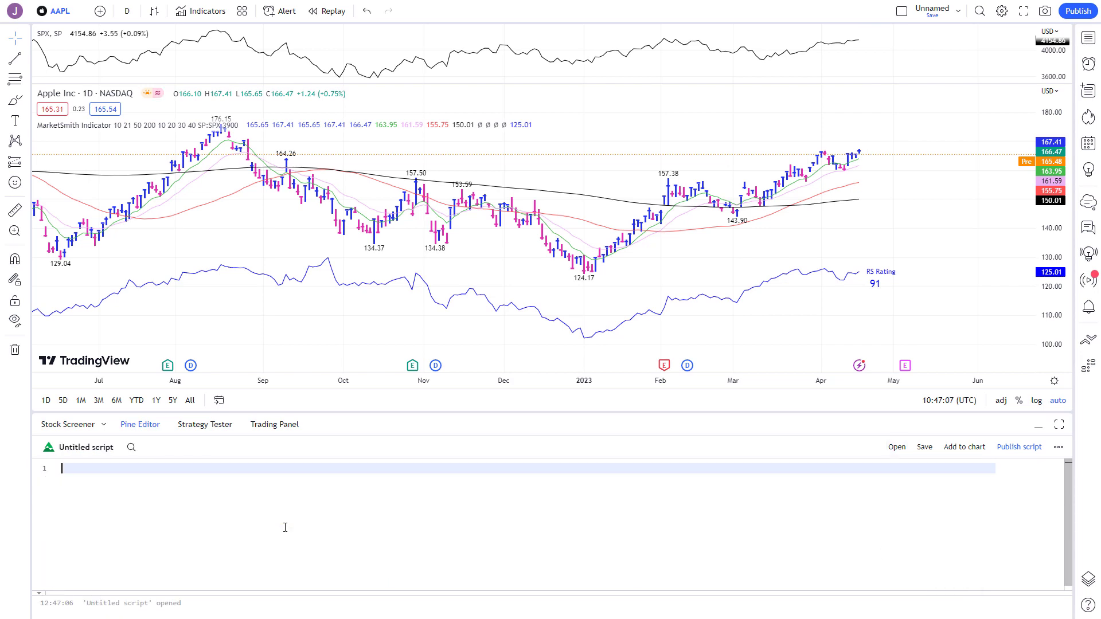
{"action": "key", "text": "ctrl+v"}
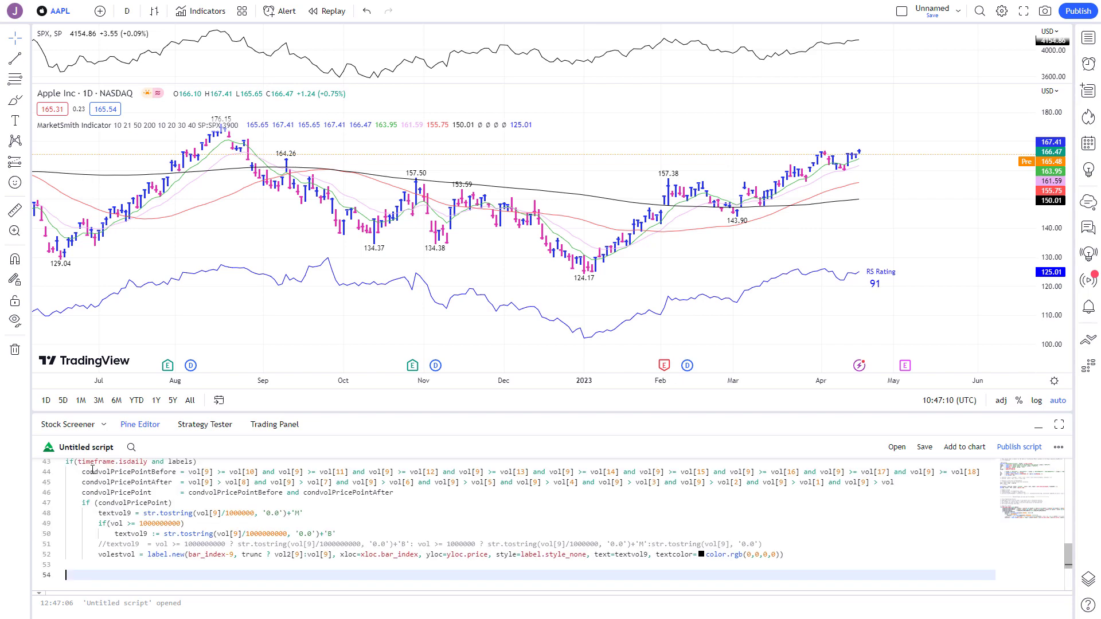
{"action": "left_click", "coordinate": [924, 447]}
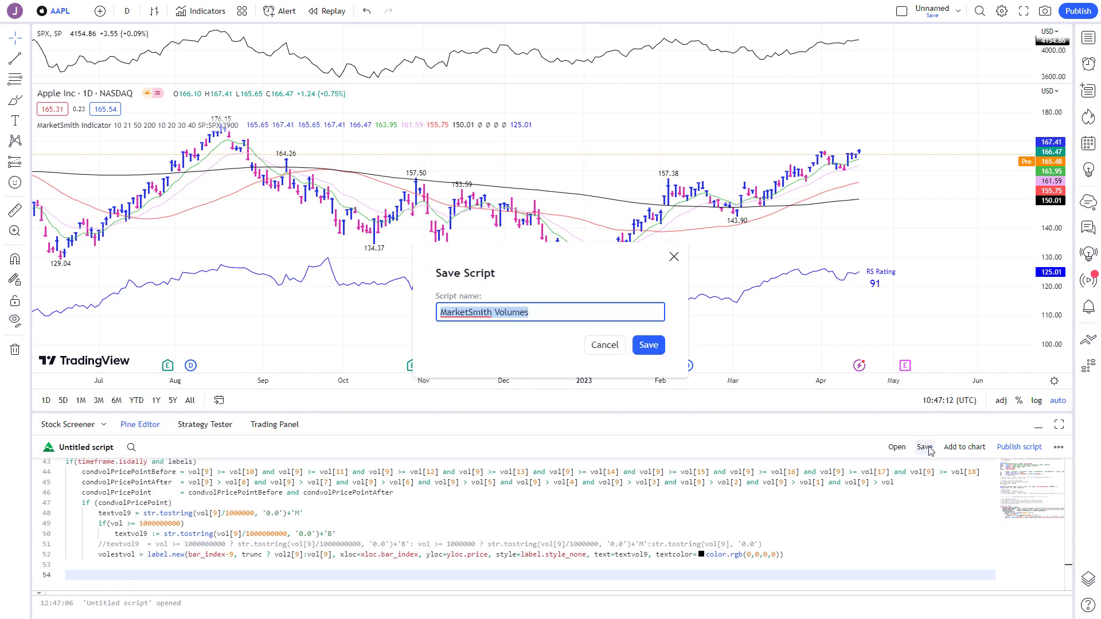
{"action": "left_click", "coordinate": [648, 344]}
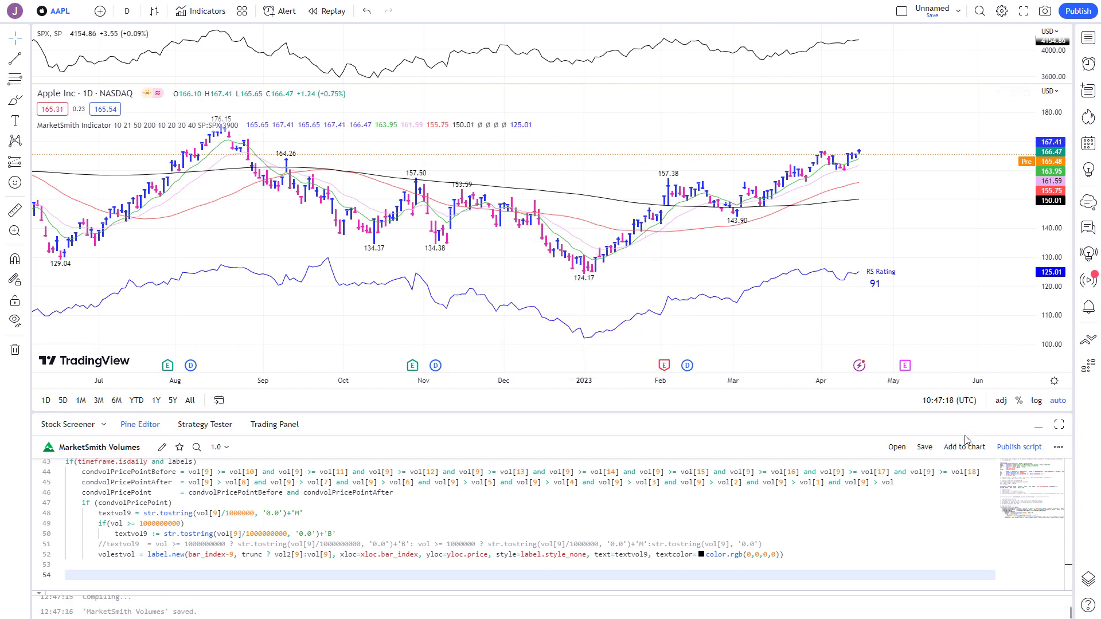
{"action": "left_click", "coordinate": [950, 447]}
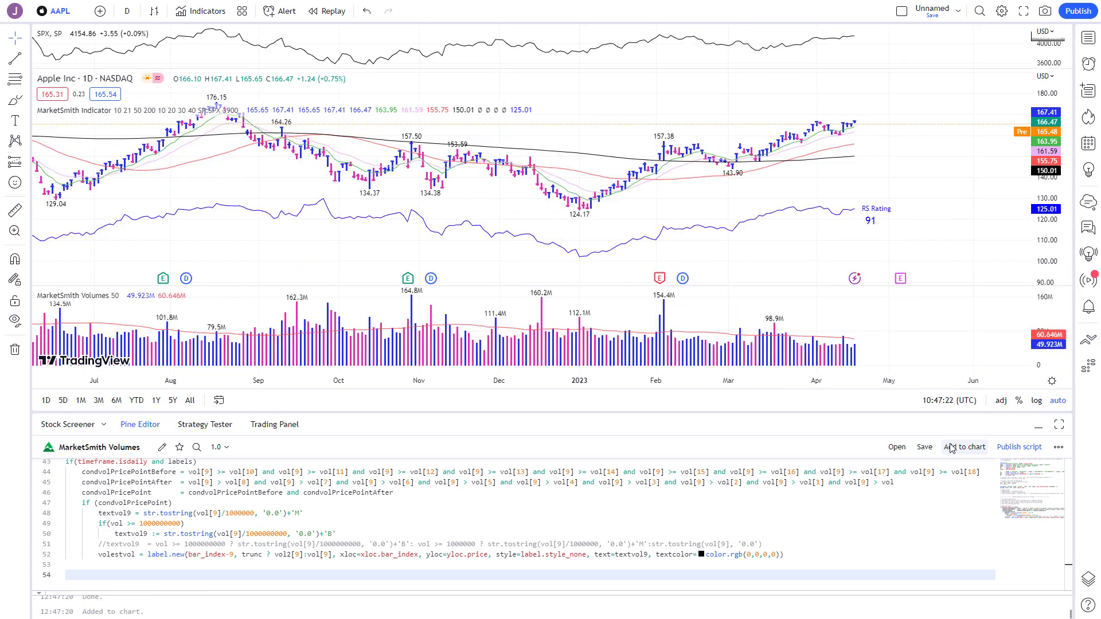
Collapse the Pine Editor, heighten the price pane, and turn off indicator value labels on the price scale
{"action": "left_click", "coordinate": [1039, 427]}
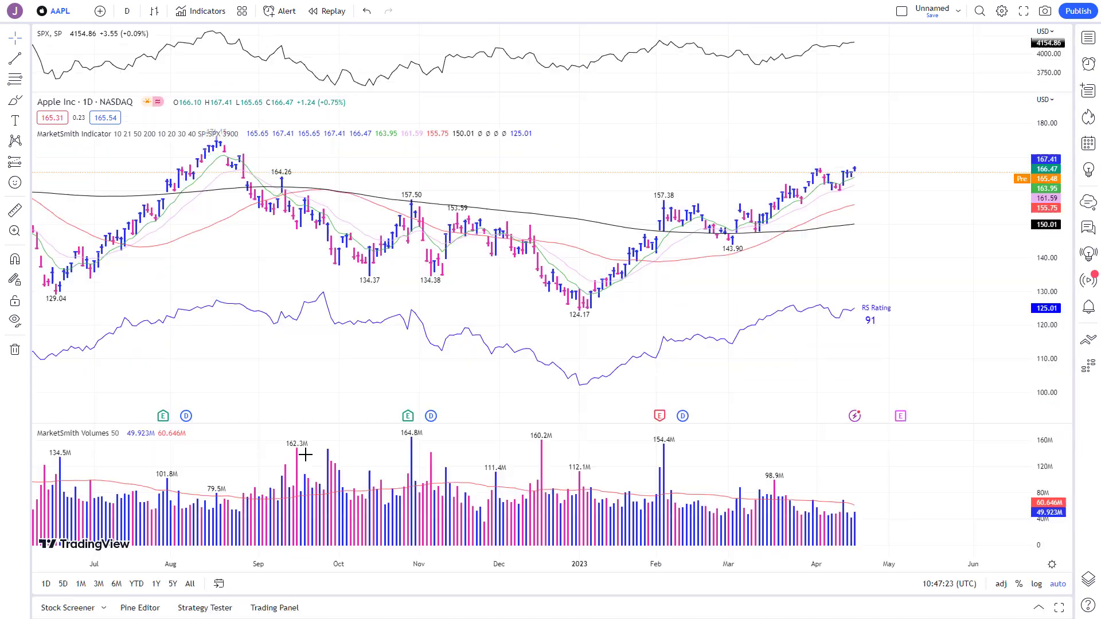
{"action": "left_click_drag", "start_coordinate": [947, 424], "coordinate": [944, 467]}
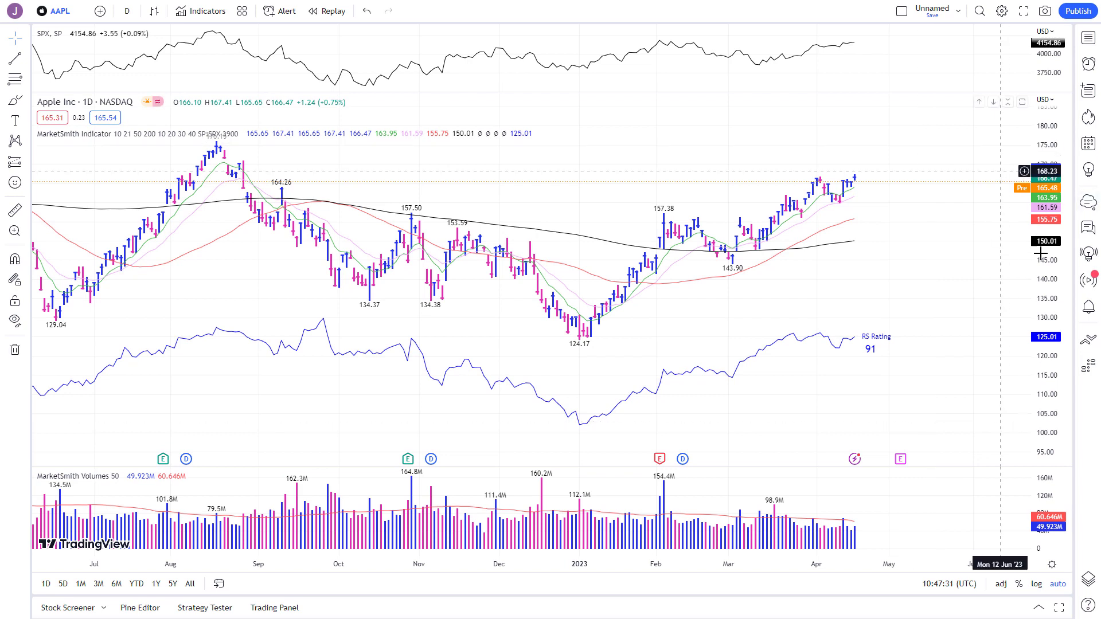
{"action": "right_click", "coordinate": [1049, 274]}
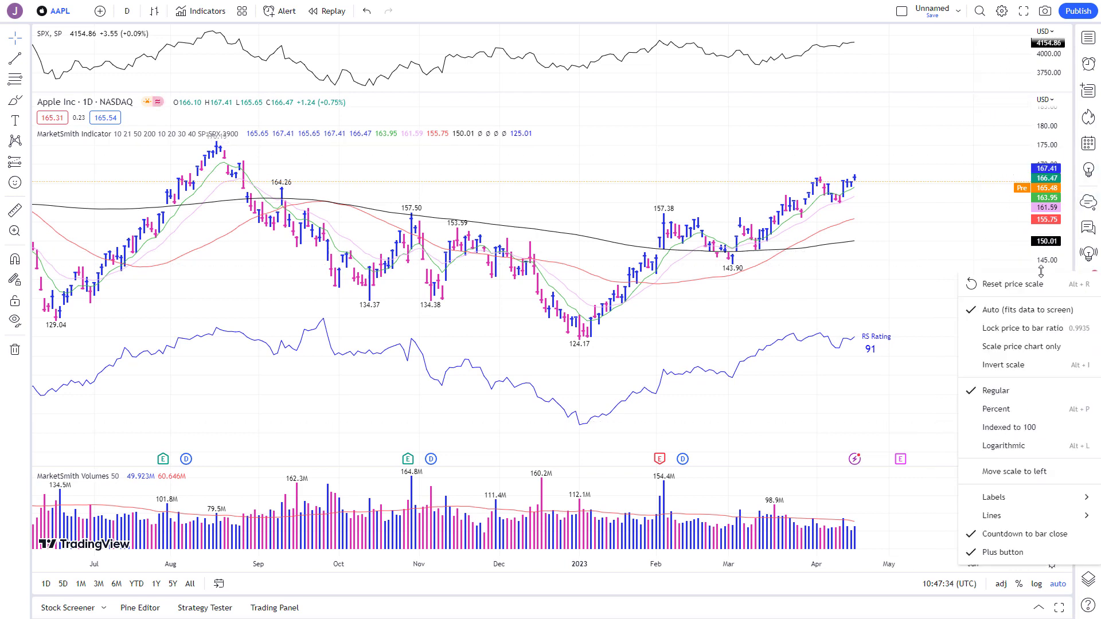
{"action": "mouse_move", "coordinate": [1010, 503]}
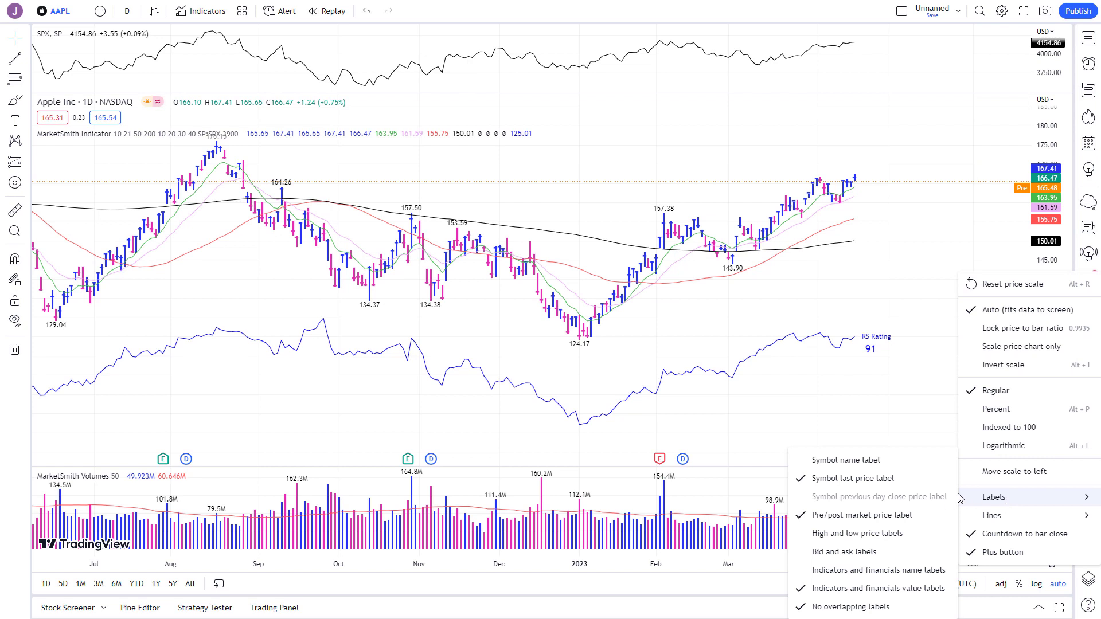
{"action": "left_click", "coordinate": [903, 588]}
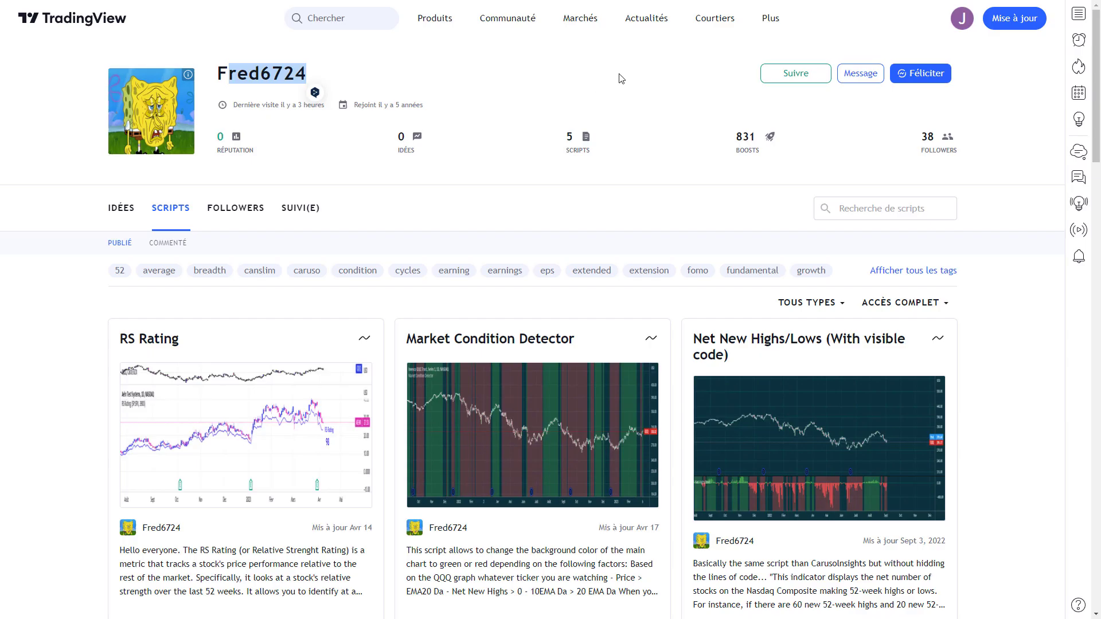
Boost the RS Rating, Market Condition Detector, Net New Highs/Lows, EPS & Sales and Mark Minervini scripts
{"action": "left_click", "coordinate": [667, 118]}
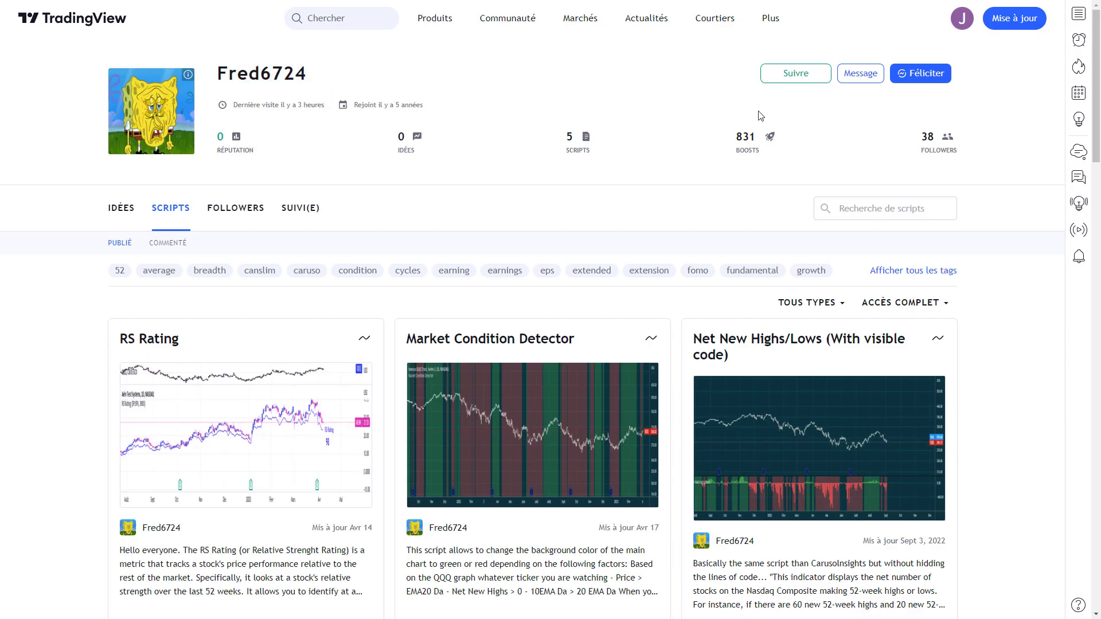
{"action": "scroll", "coordinate": [659, 137], "scroll_direction": "down", "scroll_amount": 3}
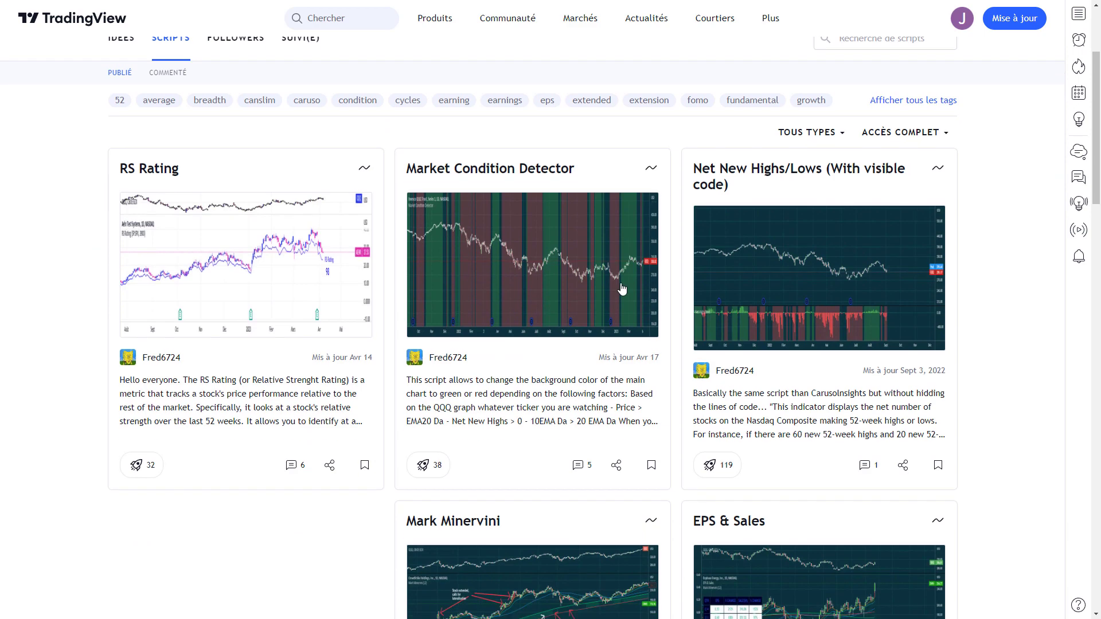
{"action": "left_click", "coordinate": [141, 463]}
{"action": "left_click", "coordinate": [439, 463]}
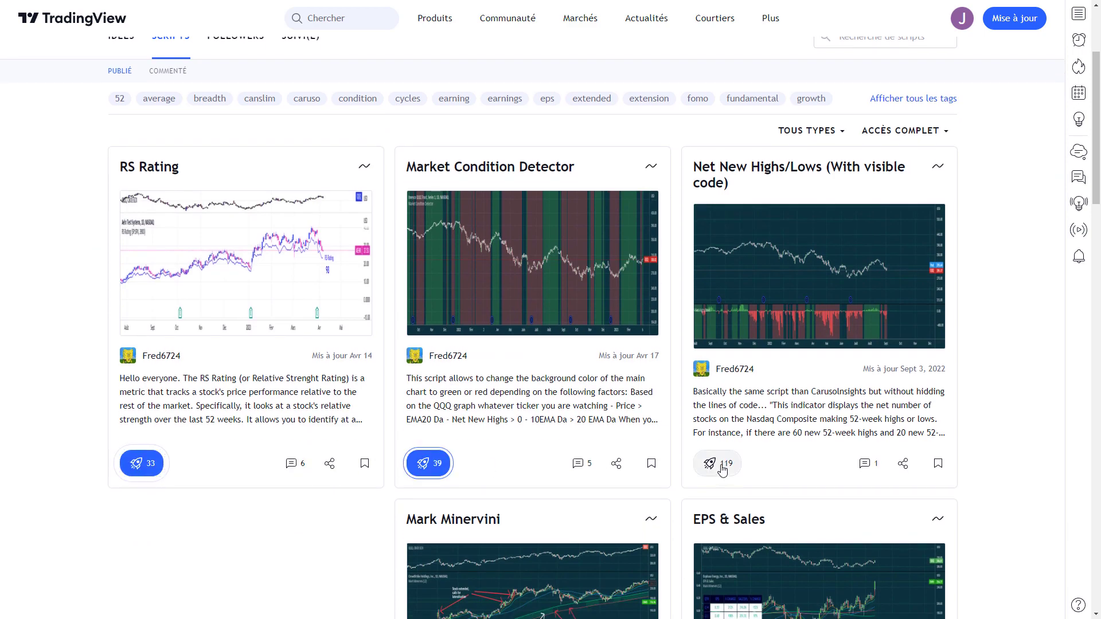
{"action": "left_click", "coordinate": [717, 463]}
{"action": "scroll", "coordinate": [745, 470], "scroll_direction": "down", "scroll_amount": 4}
{"action": "left_click", "coordinate": [438, 574]}
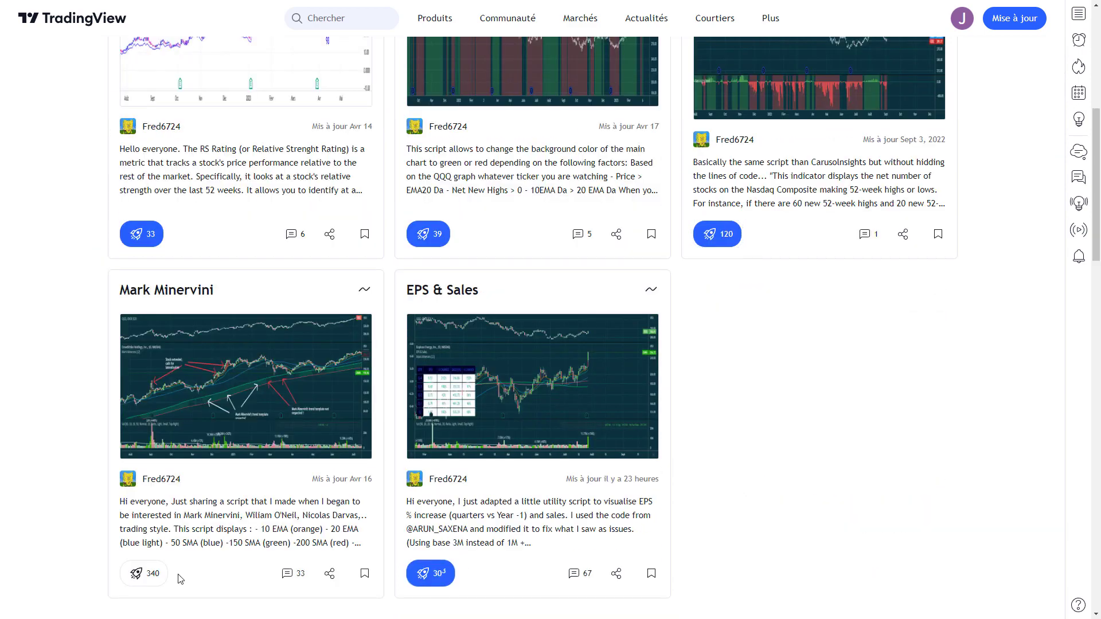
{"action": "left_click", "coordinate": [143, 573]}
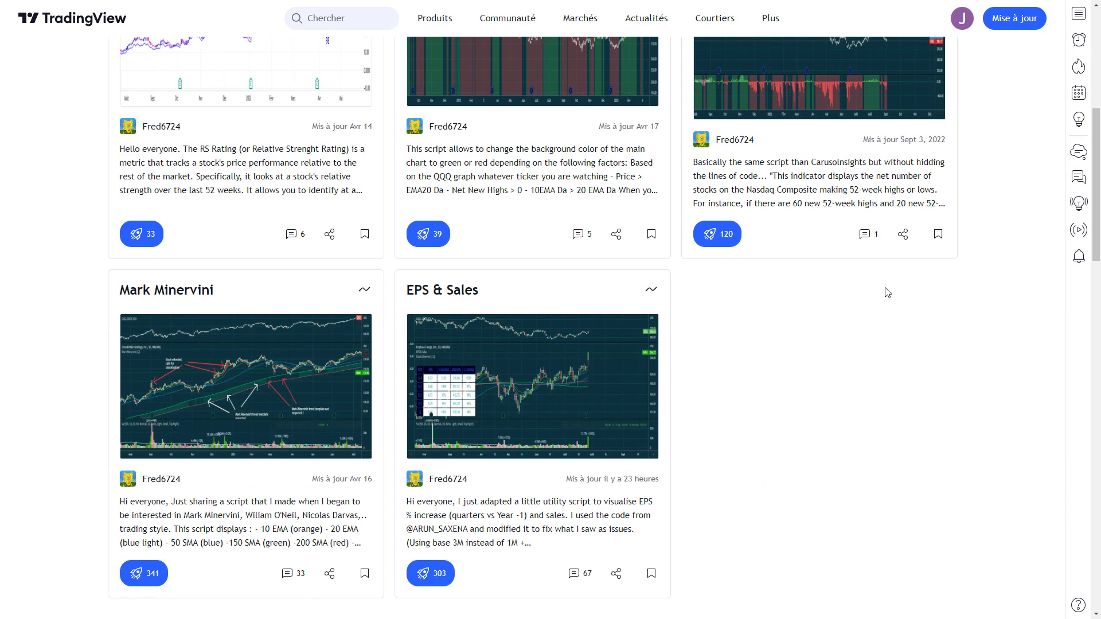
Open the EPS & Sales script page and add it to favourite indicators
{"action": "left_click", "coordinate": [459, 295]}
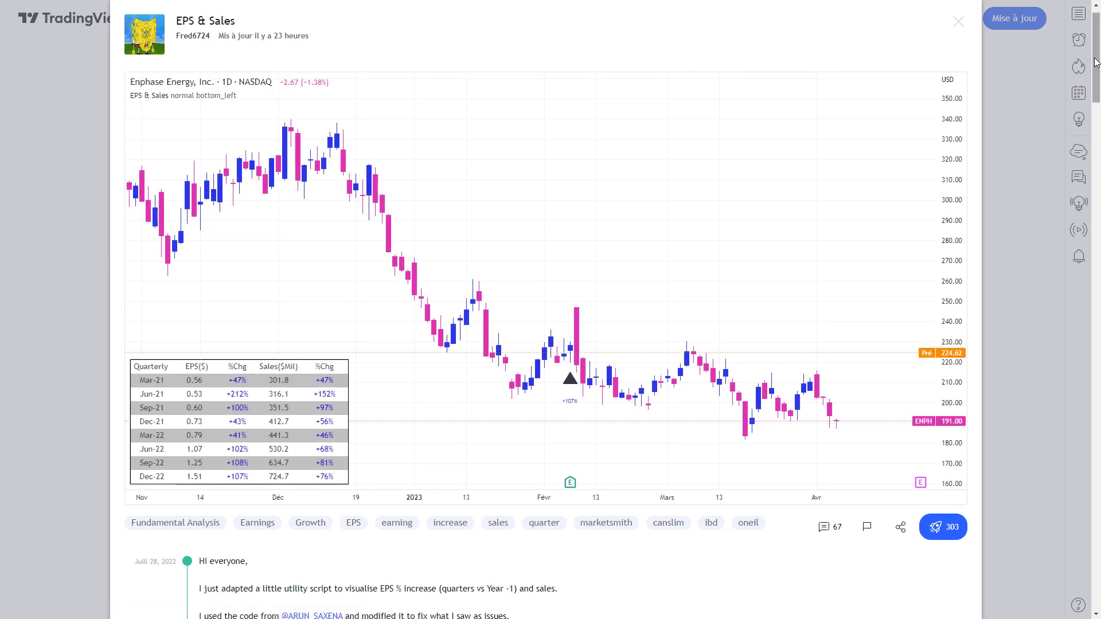
{"action": "left_click_drag", "start_coordinate": [1096, 61], "coordinate": [1068, 541]}
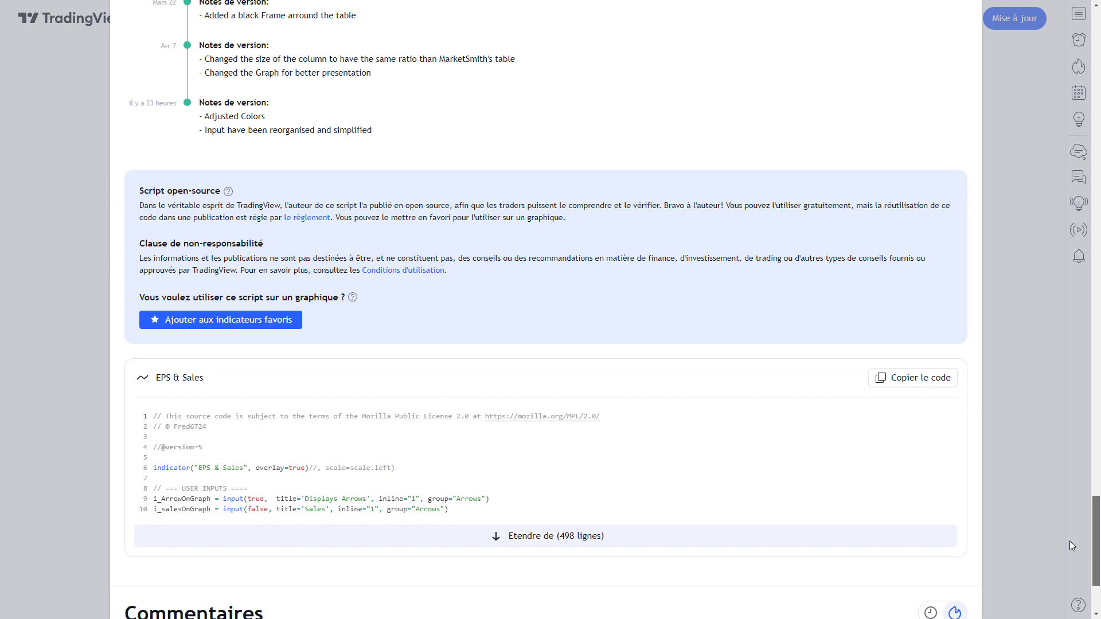
{"action": "left_click", "coordinate": [258, 328]}
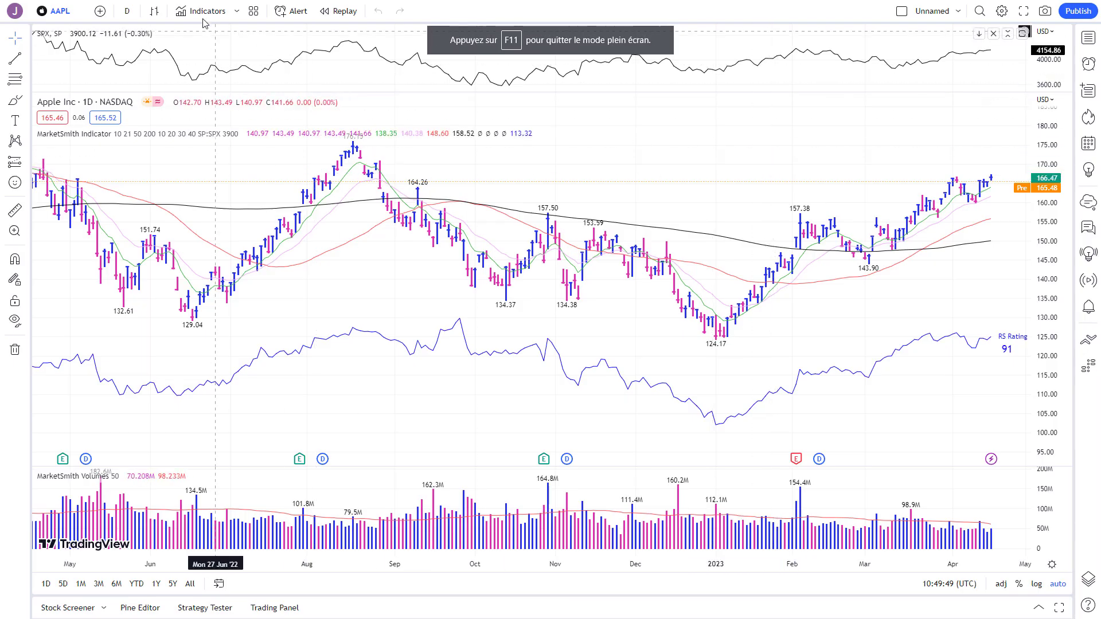
Add the EPS & Sales indicator from Favorites to the AAPL chart
{"action": "left_click", "coordinate": [202, 16]}
{"action": "left_click", "coordinate": [514, 232]}
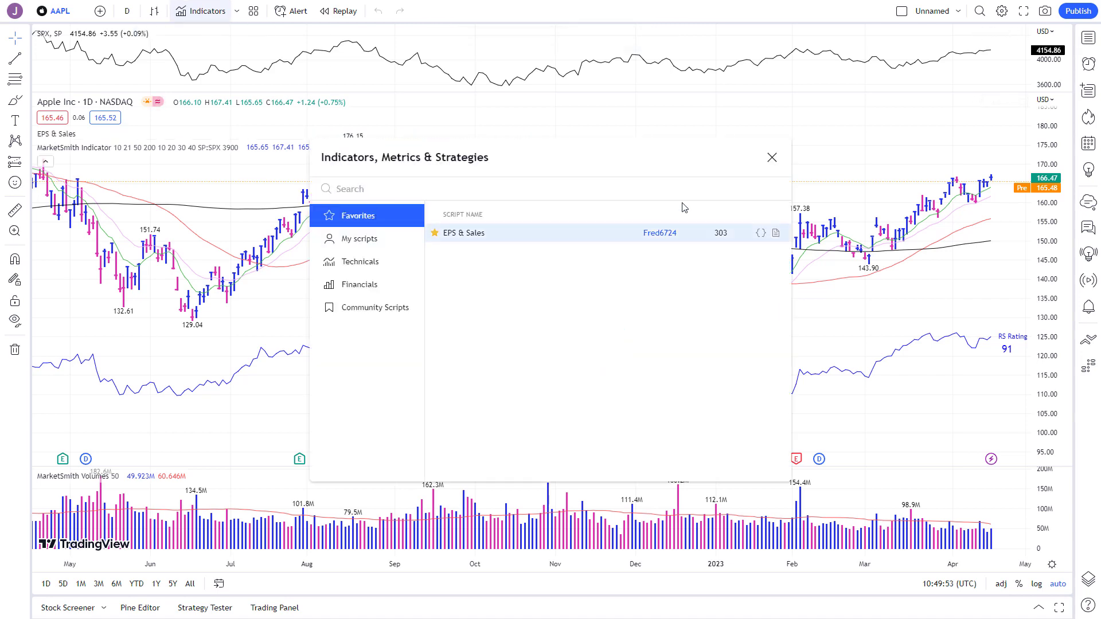
{"action": "left_click", "coordinate": [772, 157]}
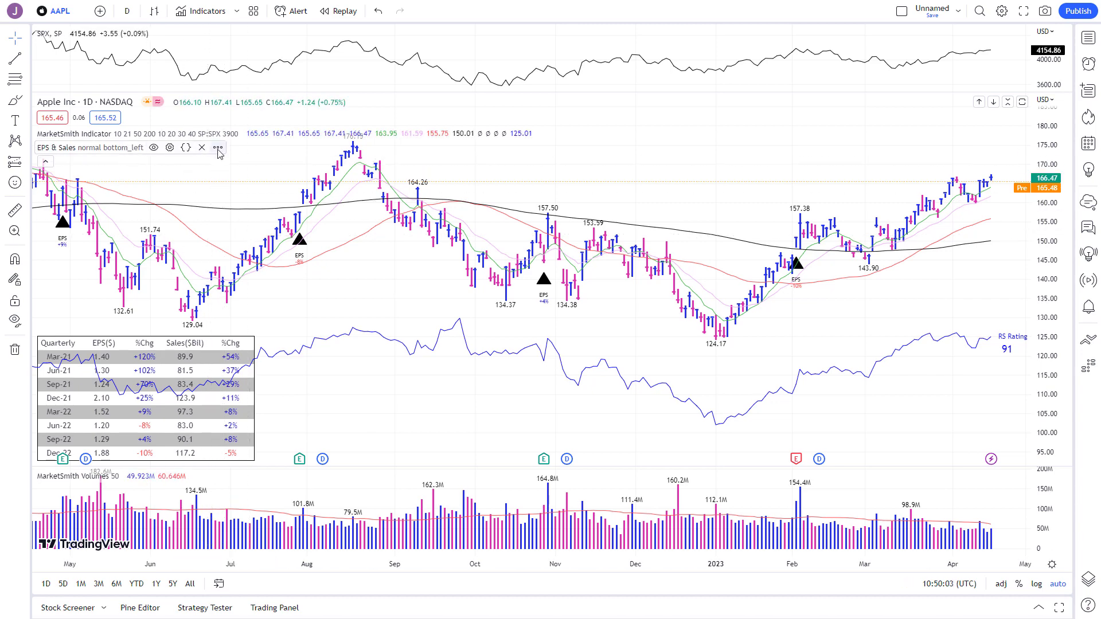
Set the EPS & Sales indicator's visual order to Bring to front
{"action": "left_click", "coordinate": [218, 148]}
{"action": "mouse_move", "coordinate": [298, 169]}
{"action": "left_click", "coordinate": [394, 177]}
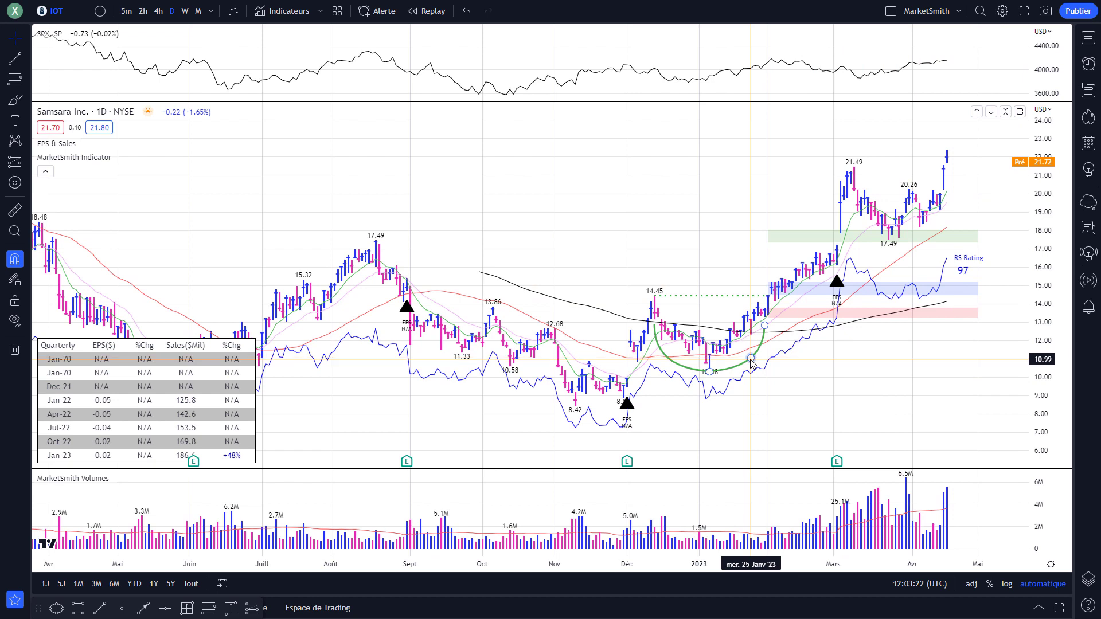
Undo the arc accidentally drawn on the chart
{"action": "left_click", "coordinate": [772, 384]}
{"action": "left_click", "coordinate": [826, 338]}
{"action": "left_click", "coordinate": [813, 371]}
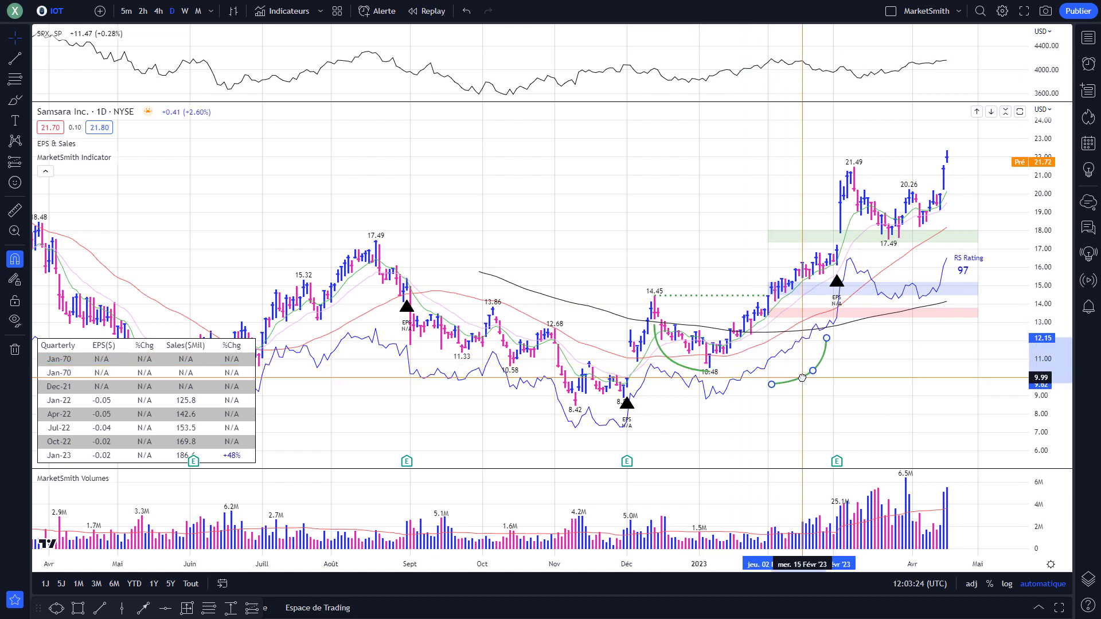
{"action": "key", "text": "ctrl+z"}
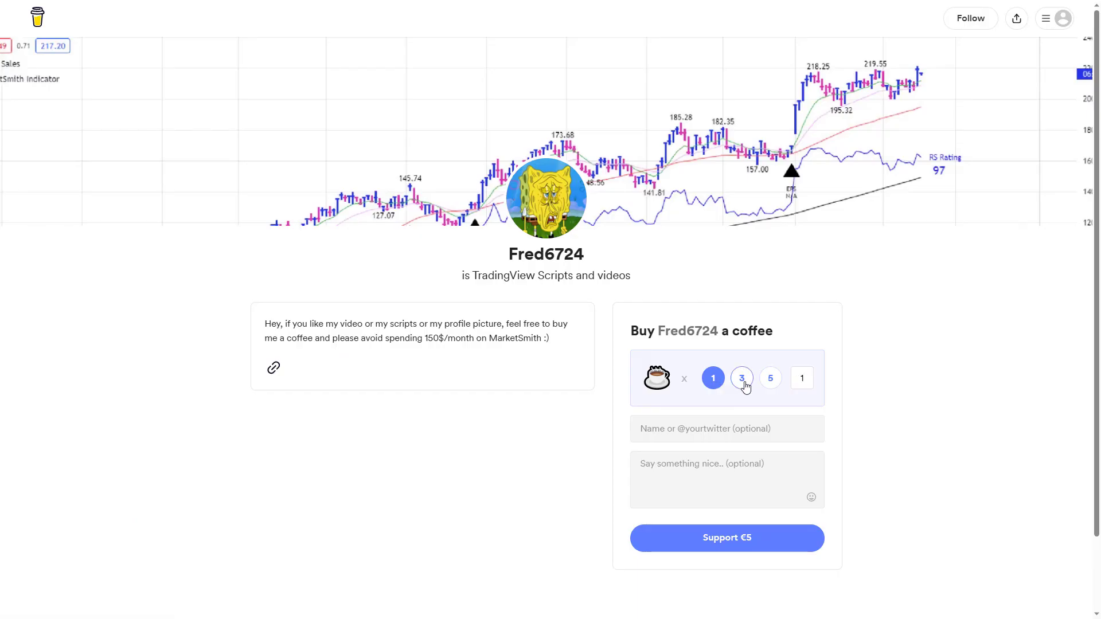
Open the author's Buy Me a Coffee page, choose 1 coffee, and proceed to the €5 payment
{"action": "left_click", "coordinate": [741, 379]}
{"action": "left_click", "coordinate": [770, 379]}
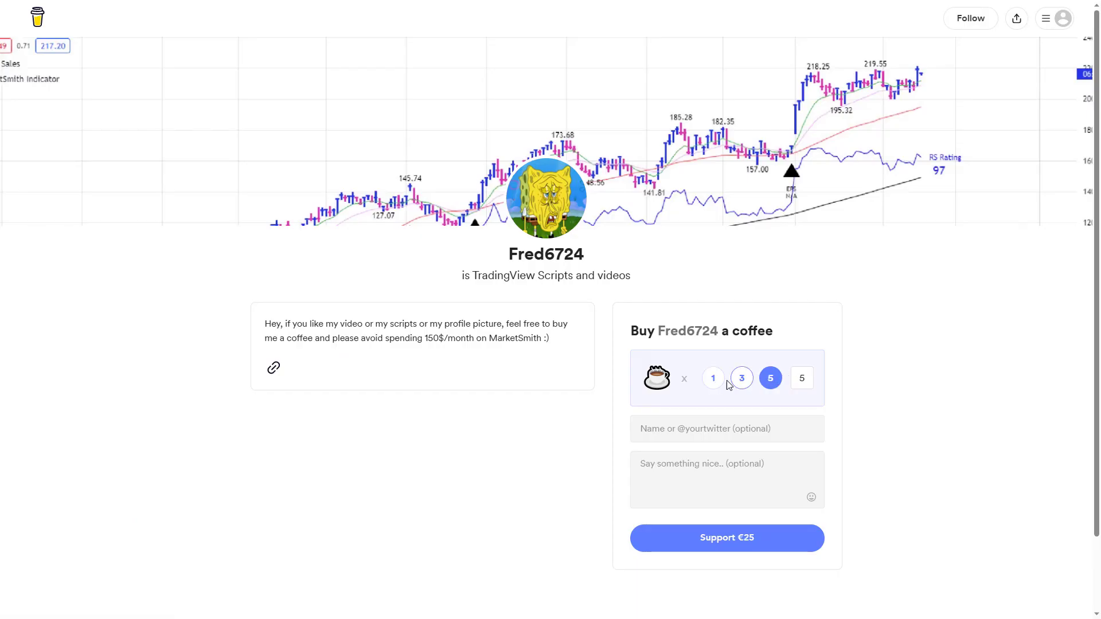
{"action": "left_click", "coordinate": [715, 379]}
{"action": "left_click", "coordinate": [749, 548]}
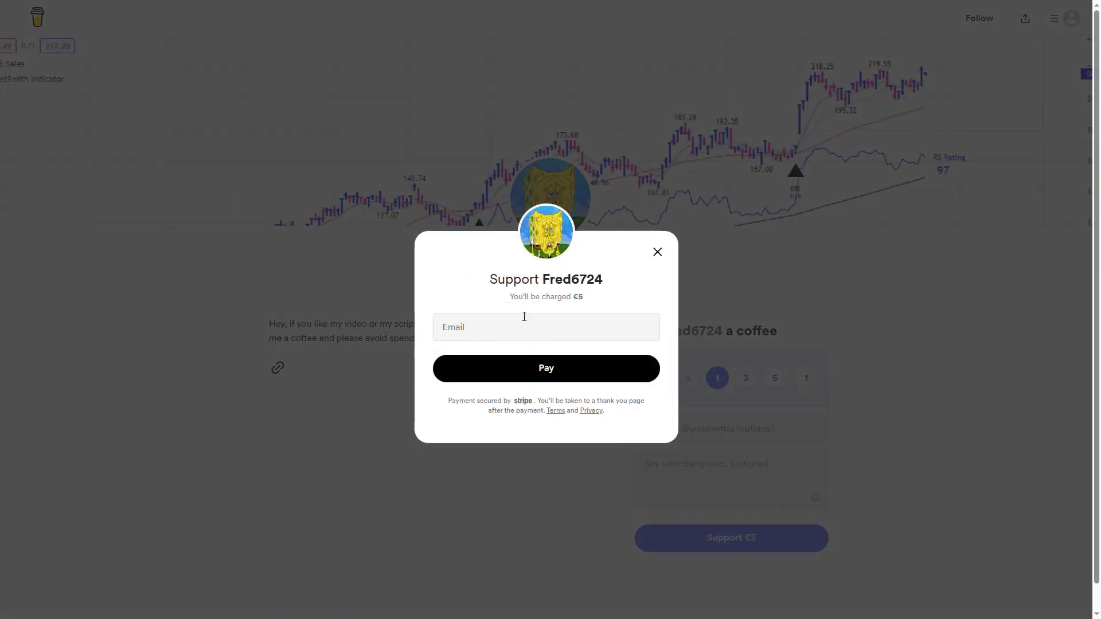